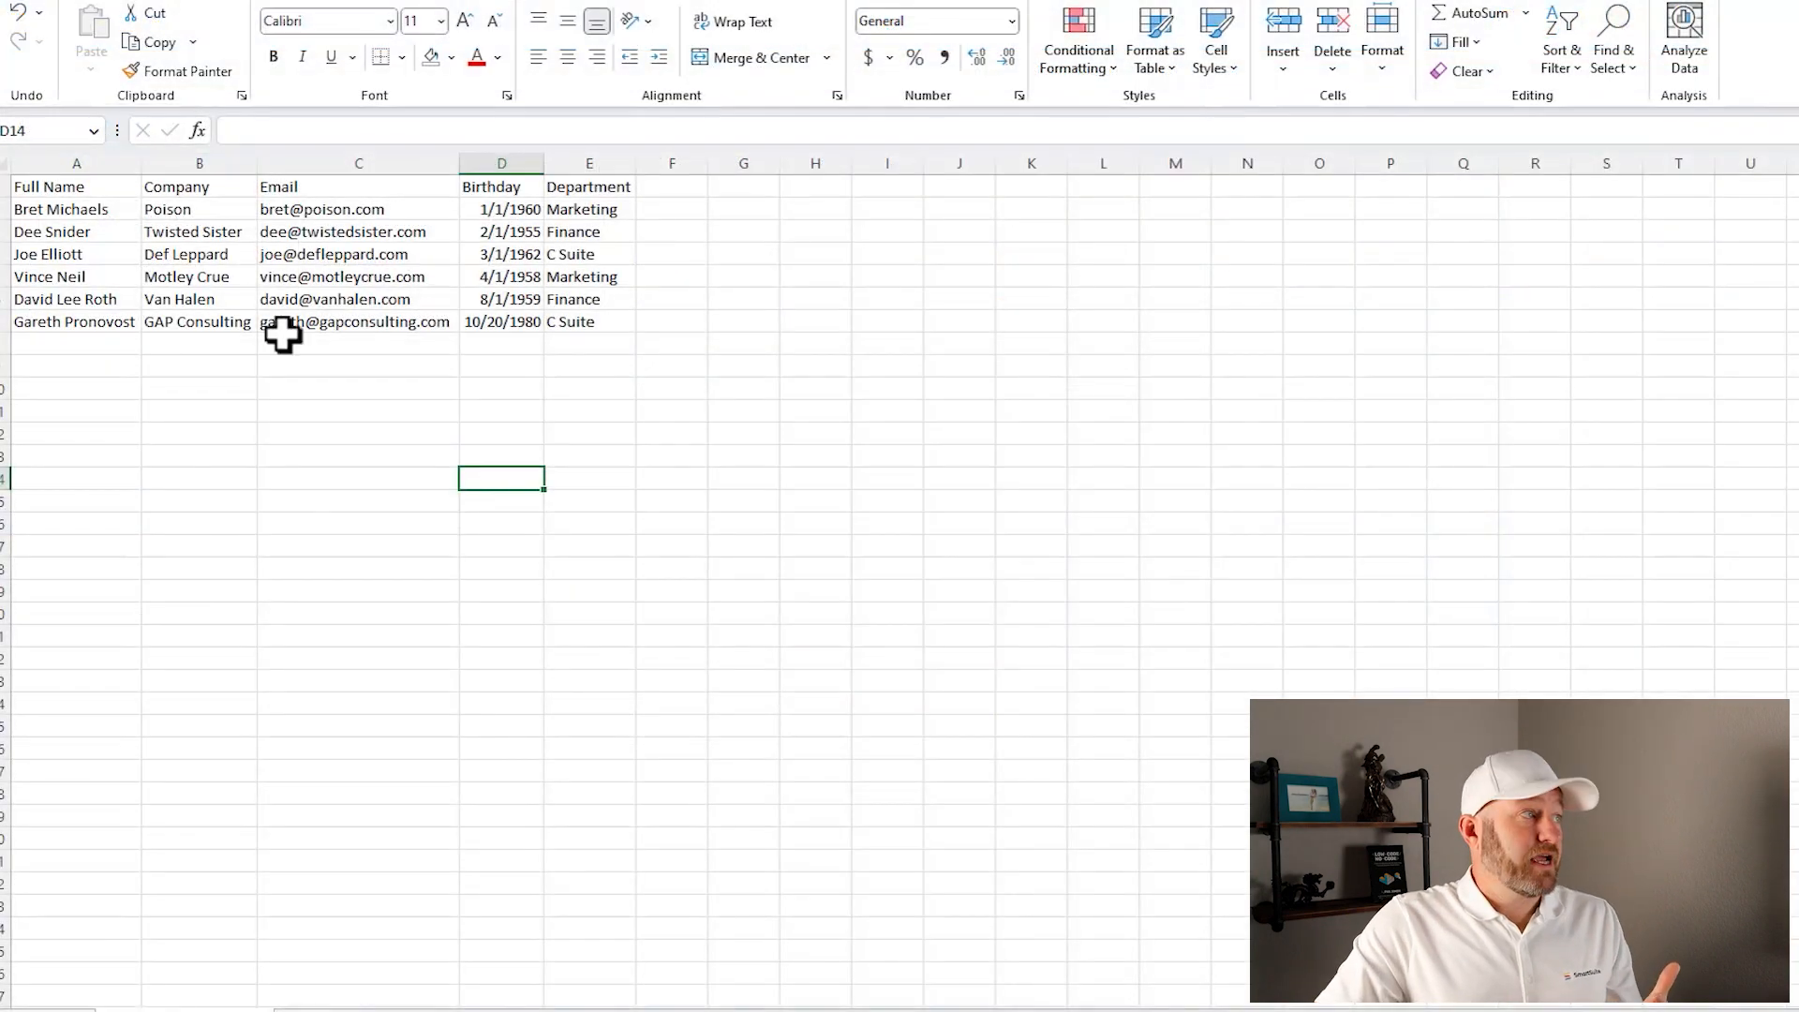
Step: Copy the six company names under the Company header, from Poison to GAP Consulting
{"action": "left_click_drag", "start_coordinate": [200, 216], "coordinate": [205, 325]}
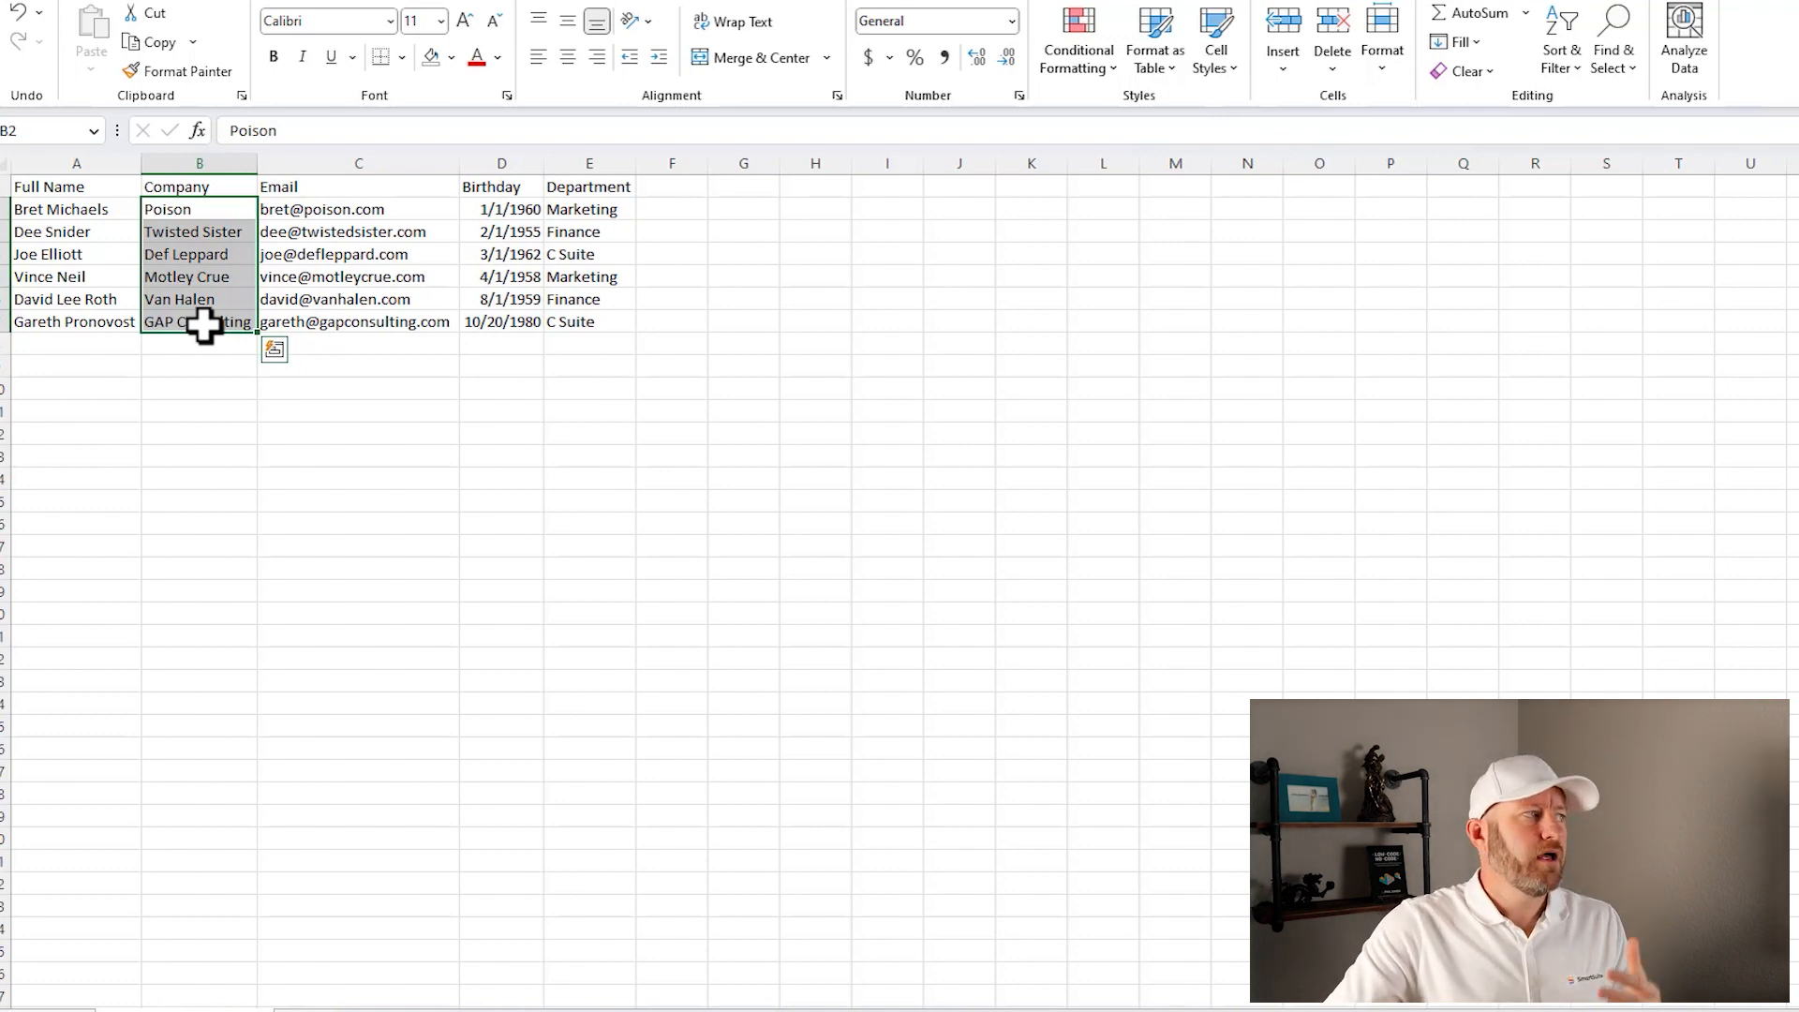
{"action": "left_click", "coordinate": [211, 211]}
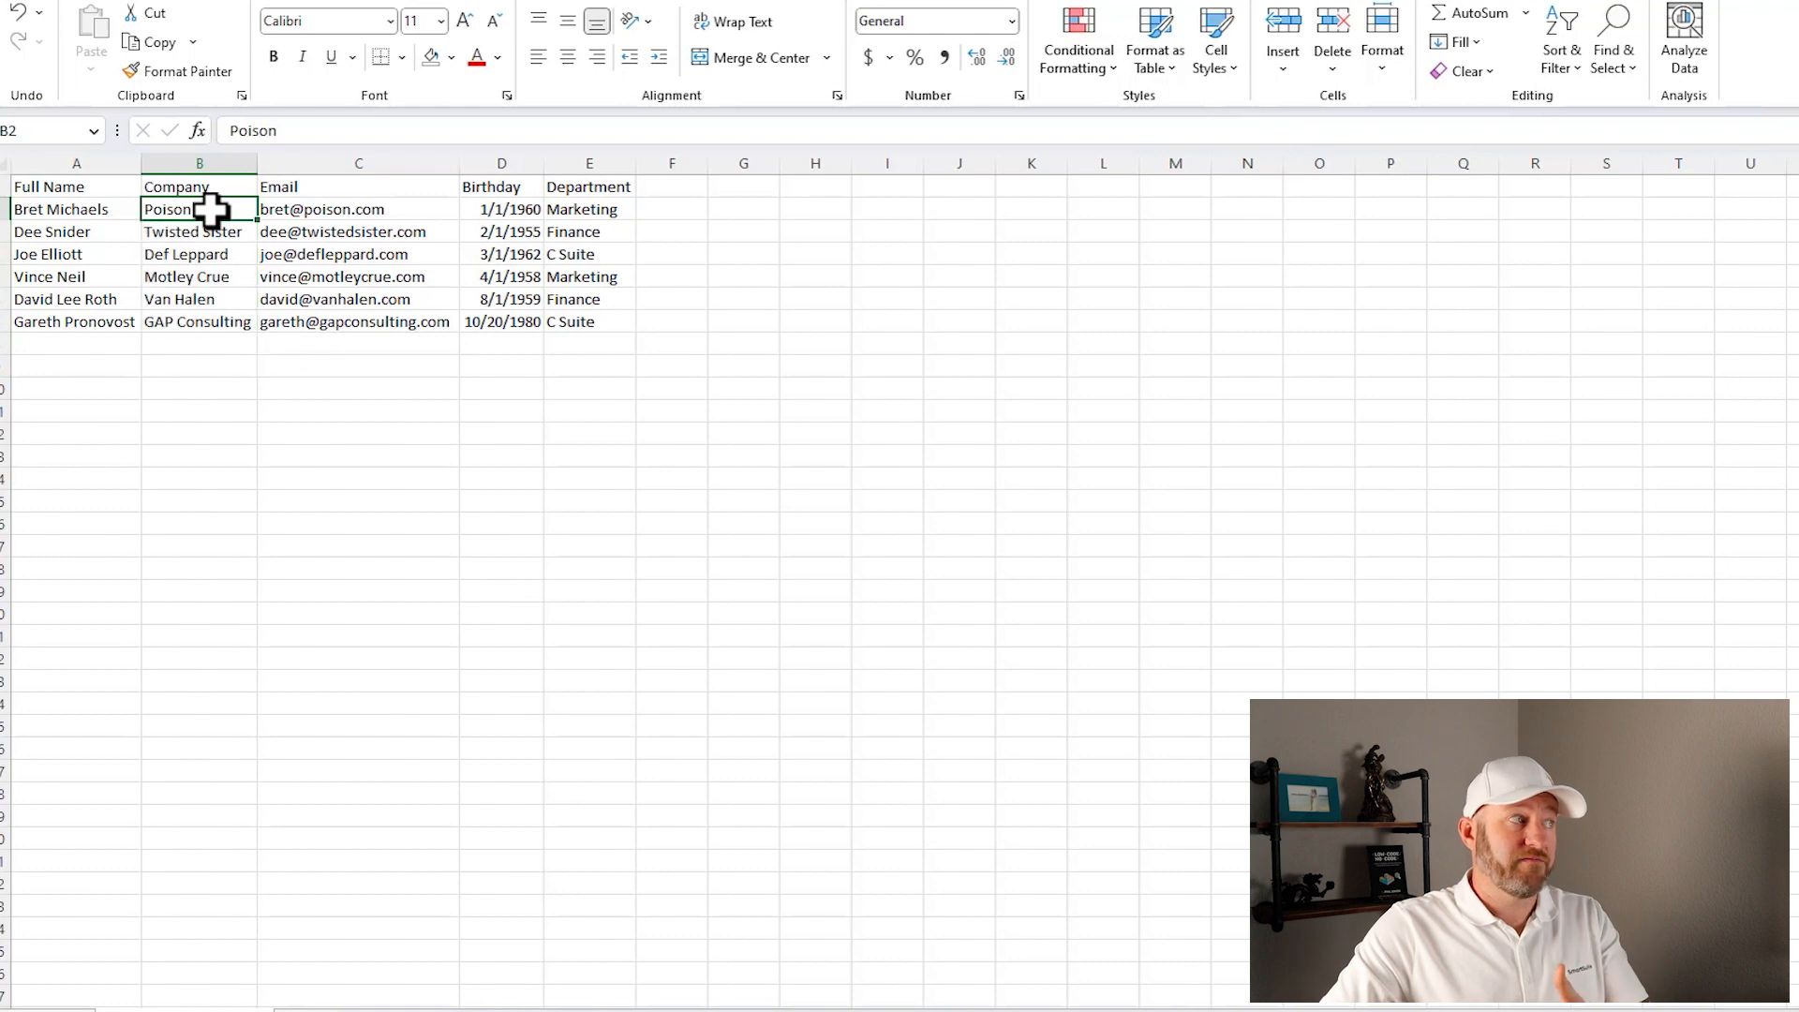
{"action": "left_click", "coordinate": [227, 234]}
{"action": "left_click", "coordinate": [225, 258]}
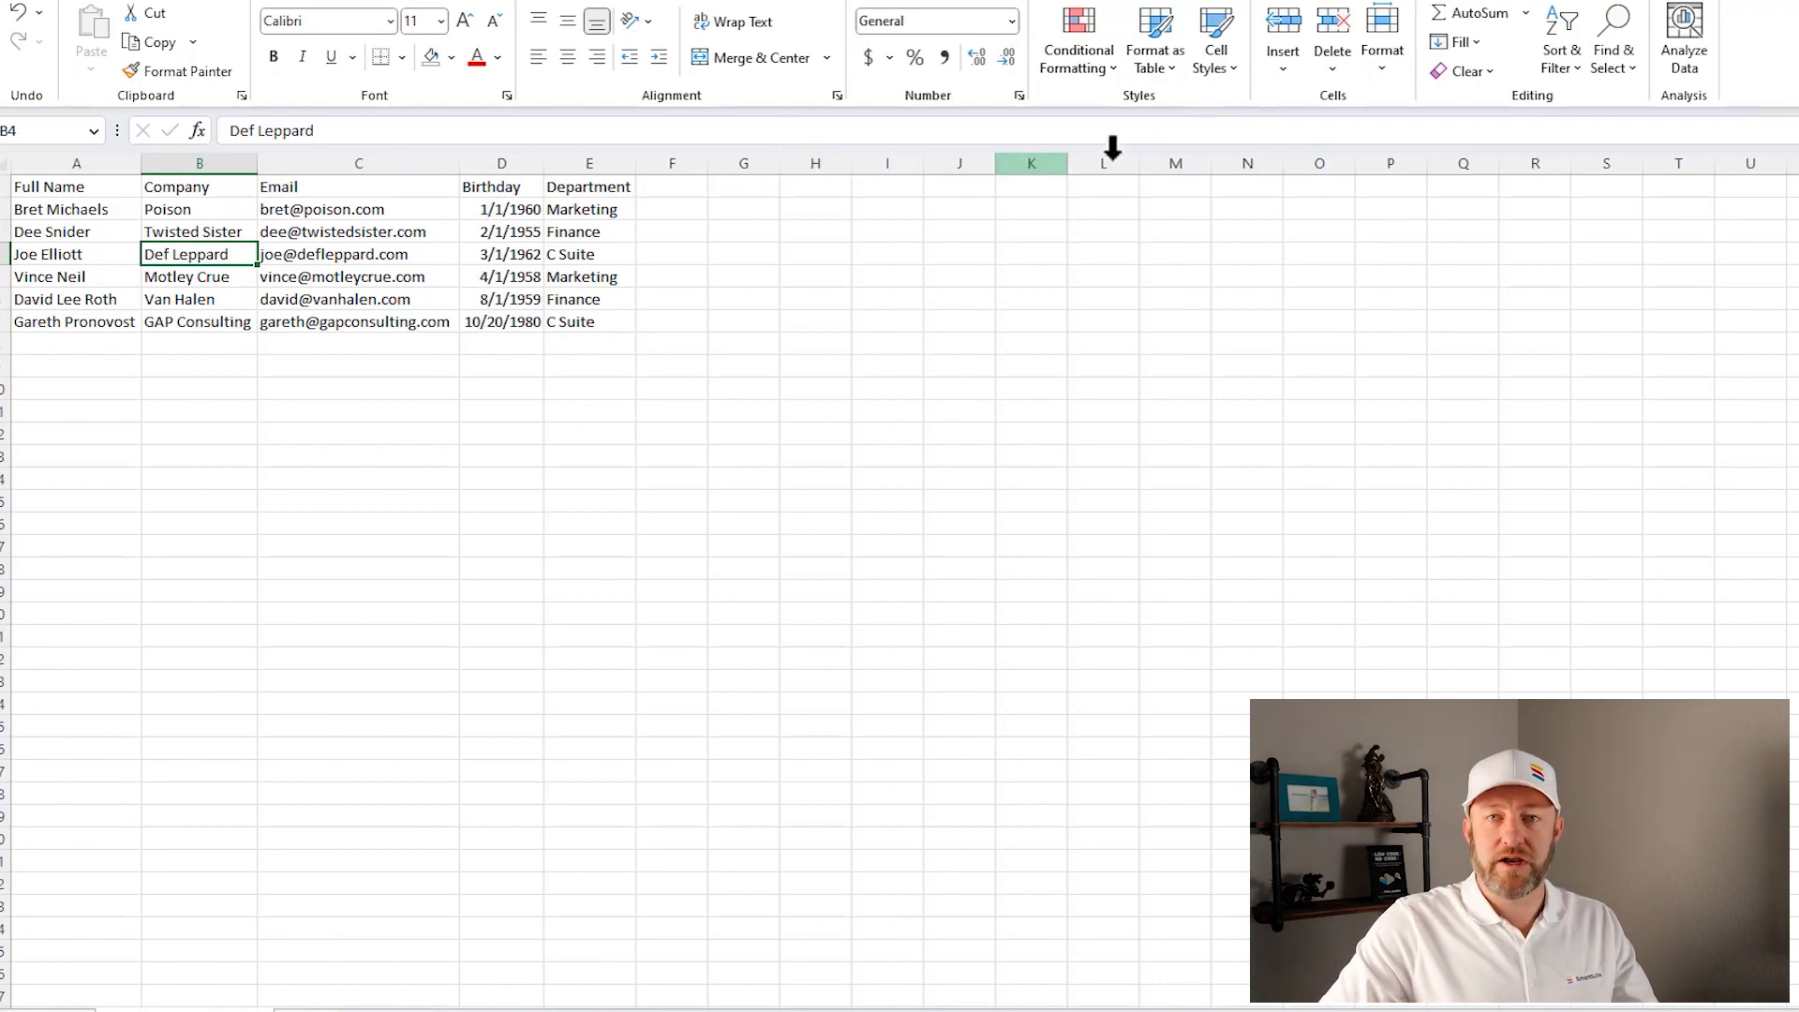
{"action": "left_click_drag", "start_coordinate": [181, 215], "coordinate": [190, 332]}
{"action": "key", "text": "ctrl+c"}
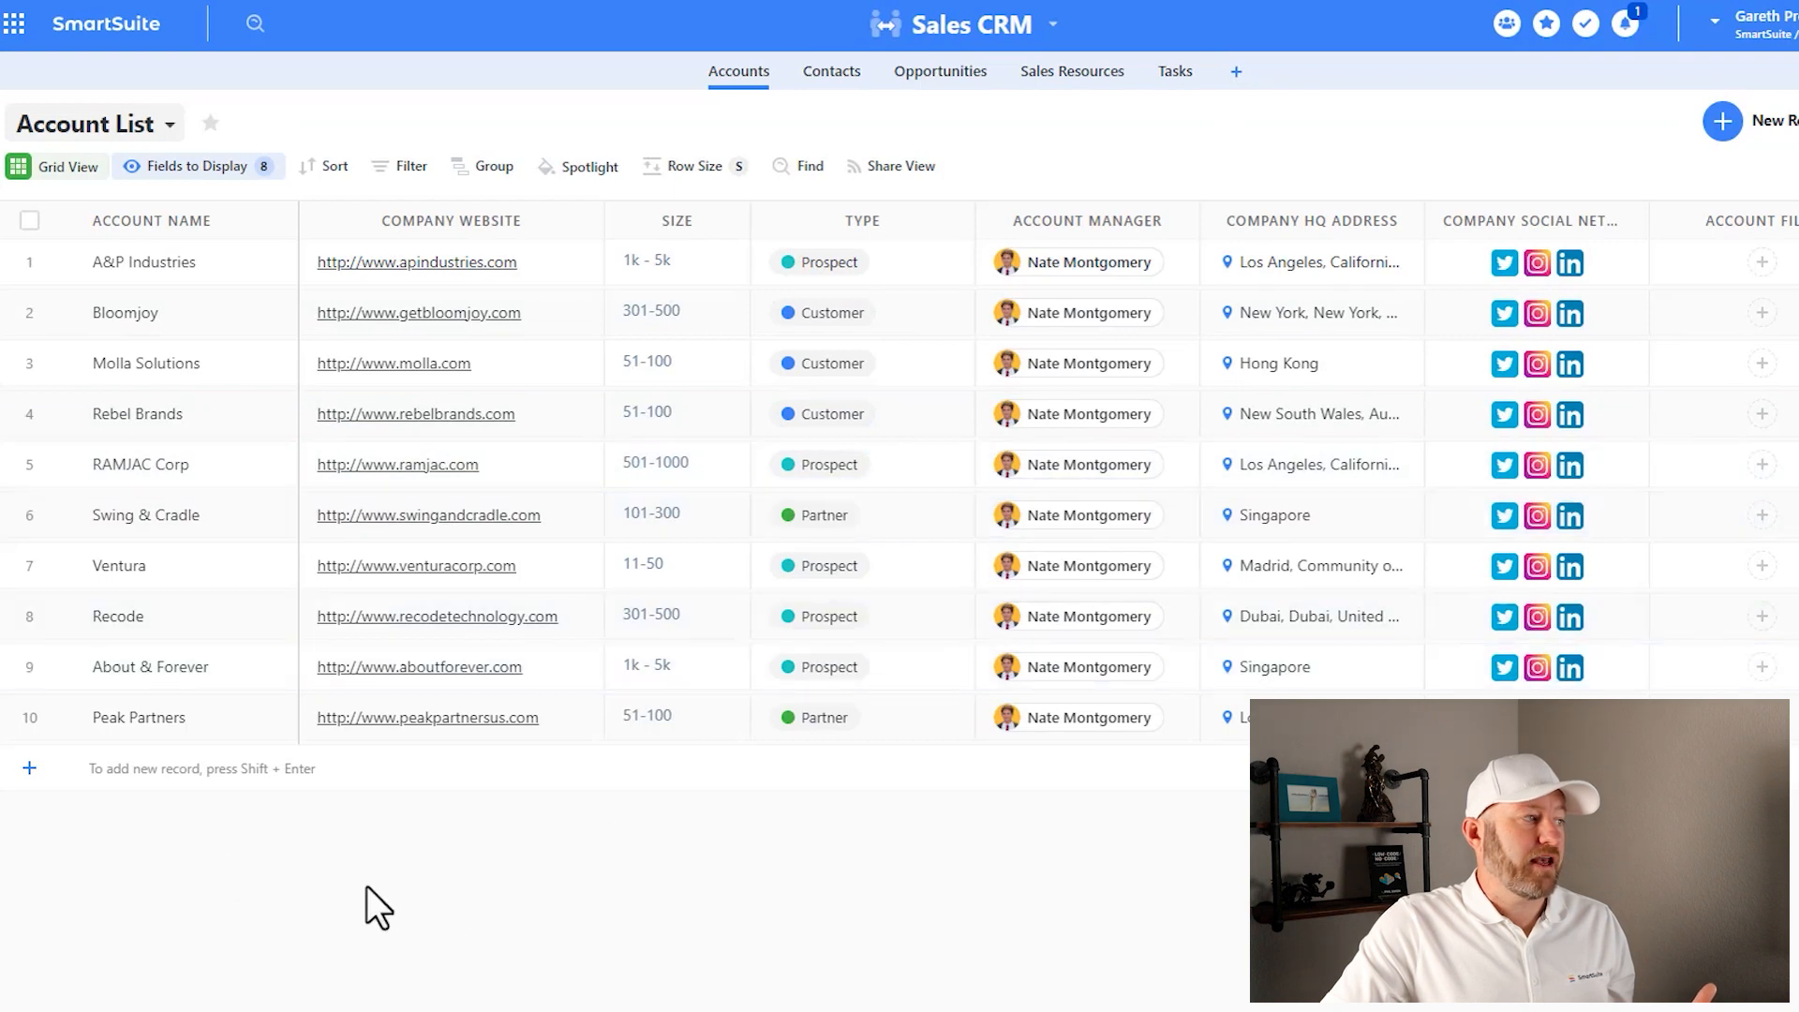
Step: Switch to SmartSuite and paste the copied company names as new Account List records, expanding the view to fit them
{"action": "left_click", "coordinate": [200, 770]}
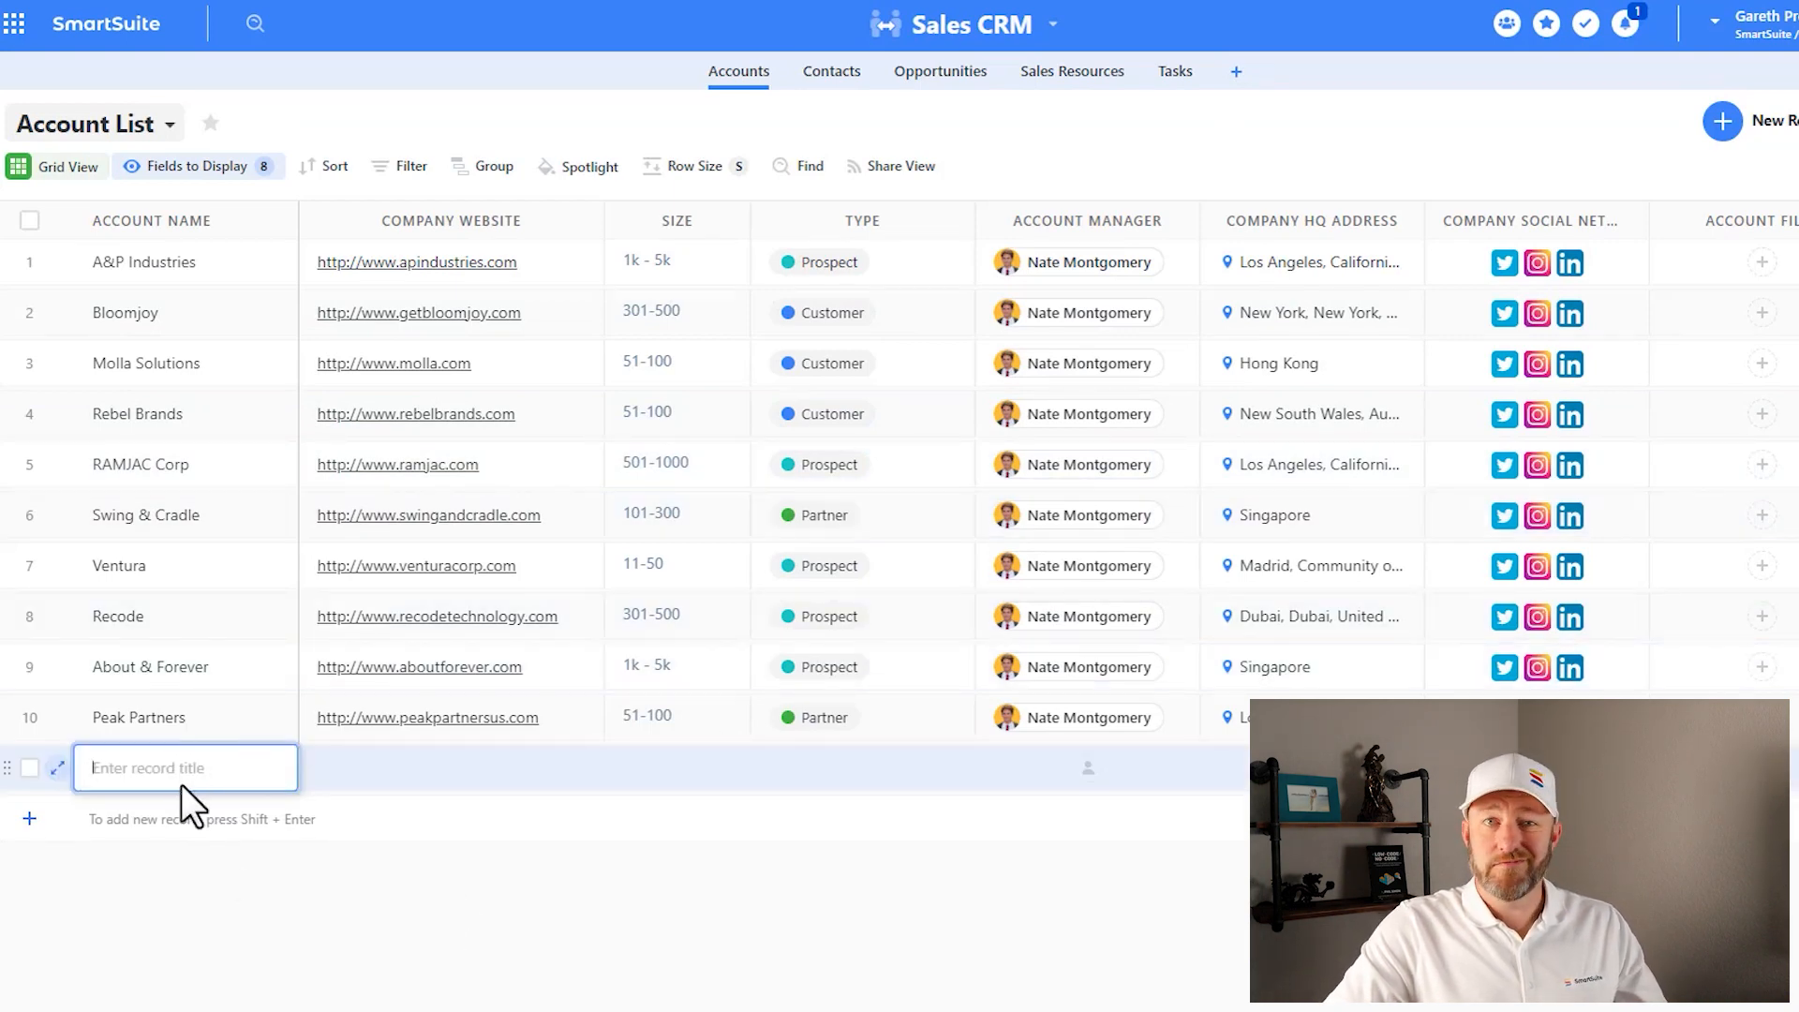
{"action": "key", "text": "ctrl+v"}
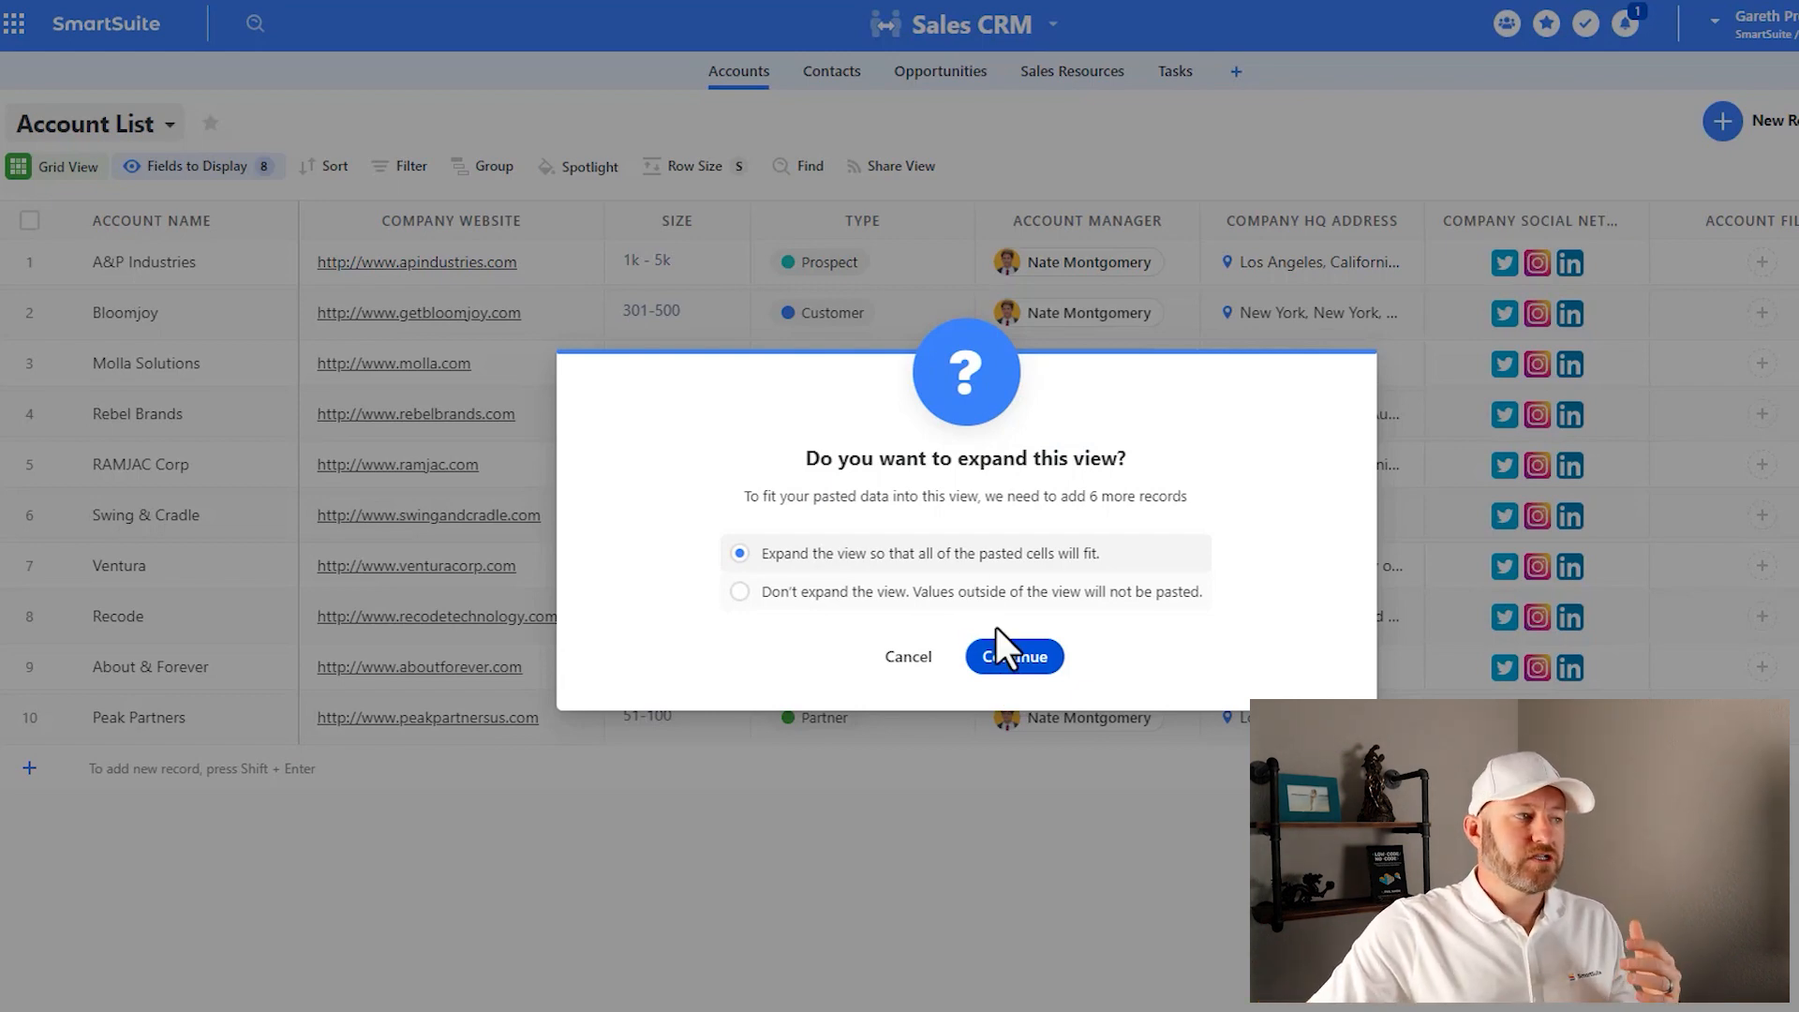
{"action": "left_click", "coordinate": [1002, 659]}
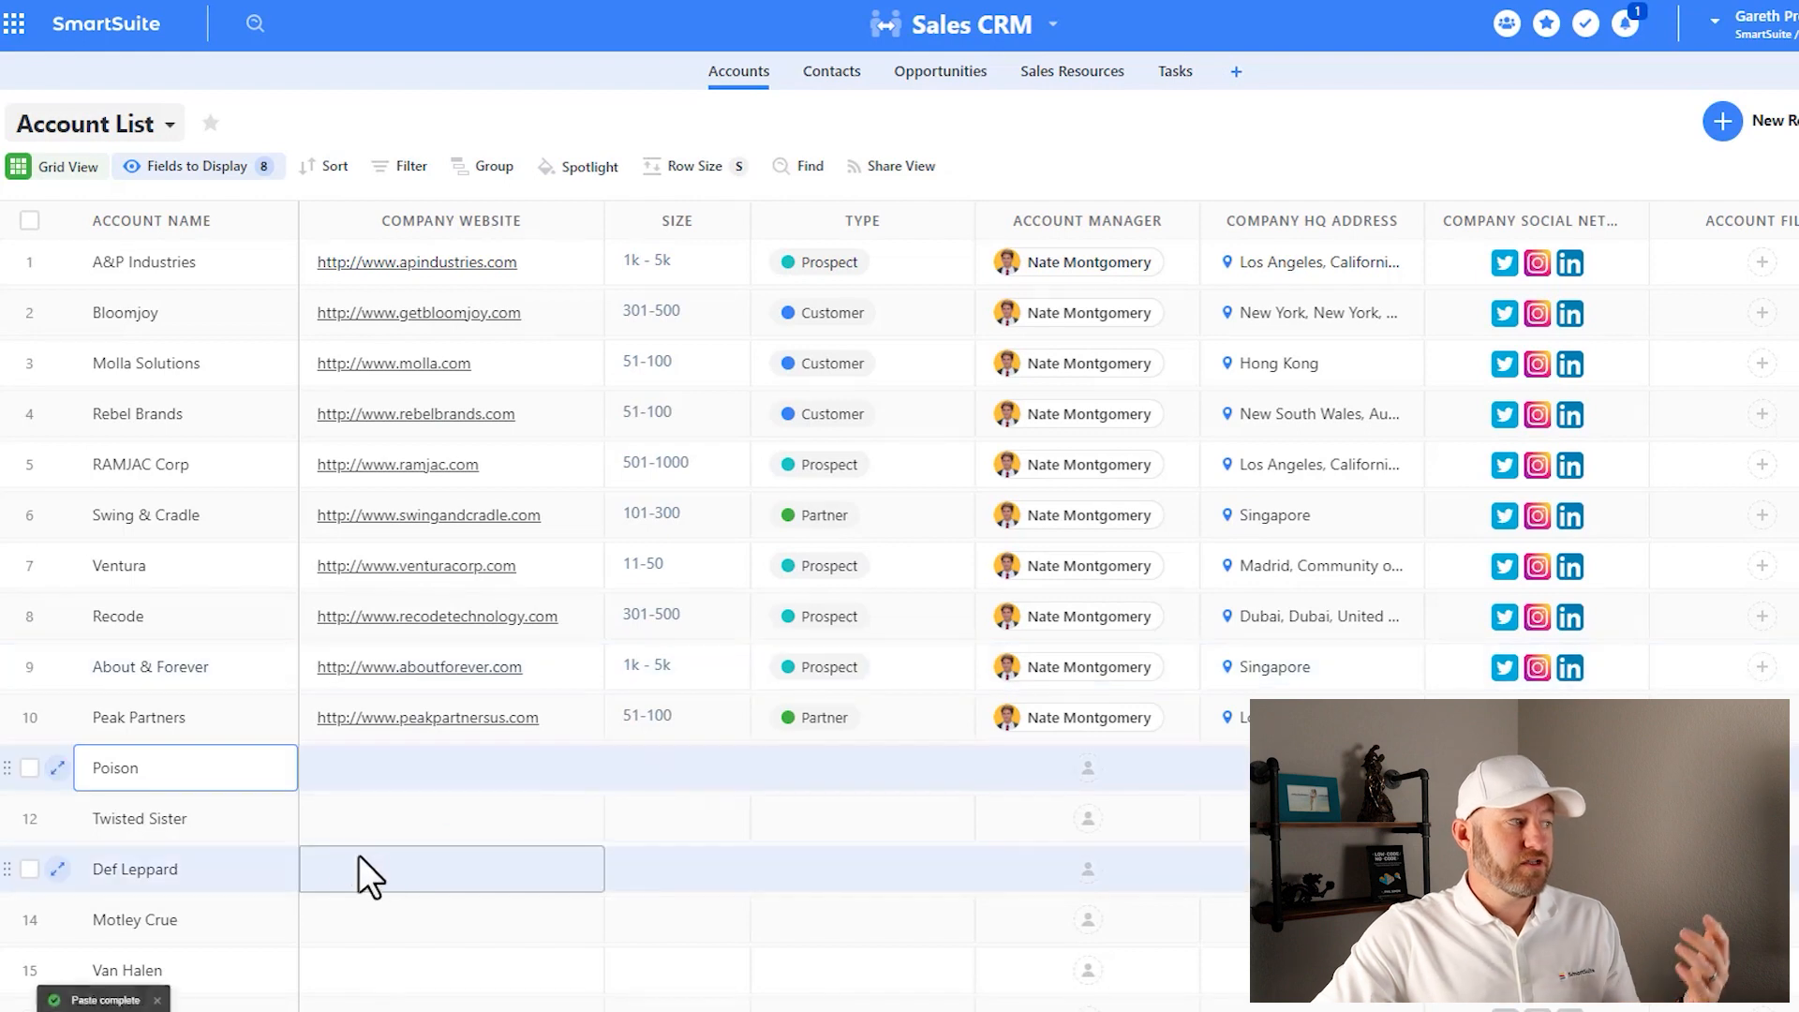
{"action": "scroll", "coordinate": [199, 742], "scroll_direction": "down", "scroll_amount": 1}
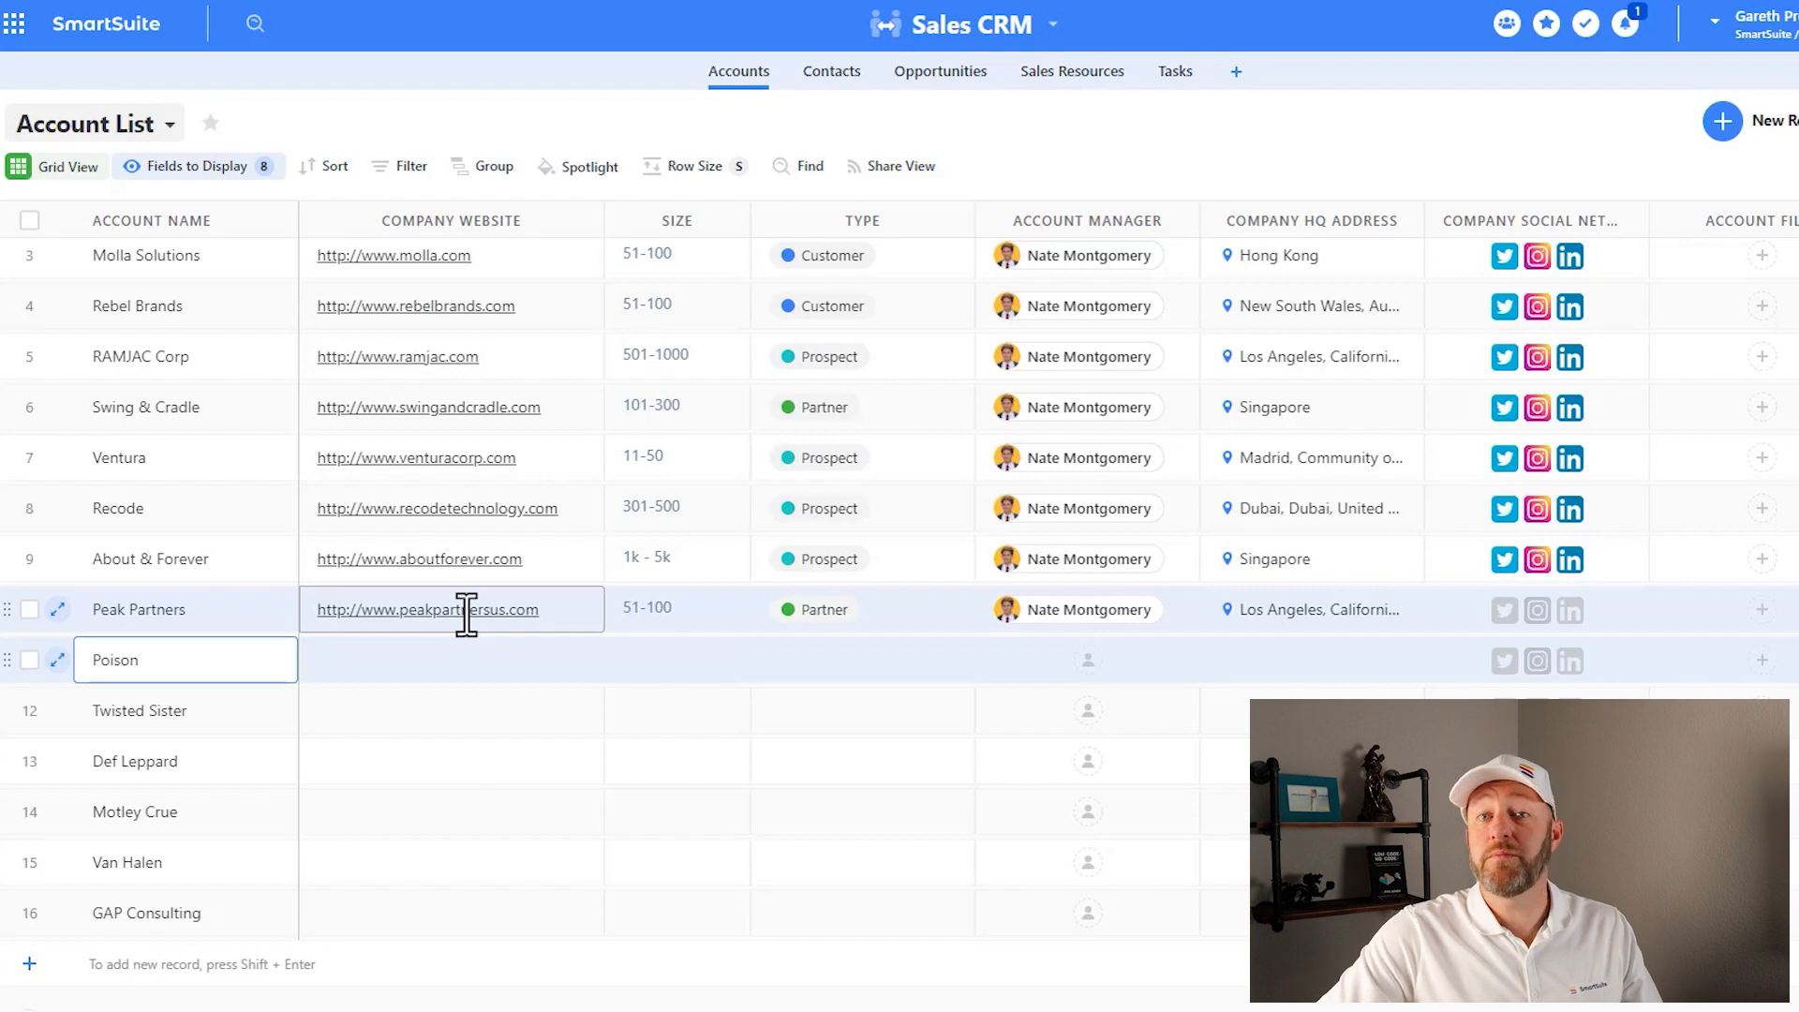
{"action": "left_click", "coordinate": [774, 74]}
{"action": "mouse_move", "coordinate": [767, 242]}
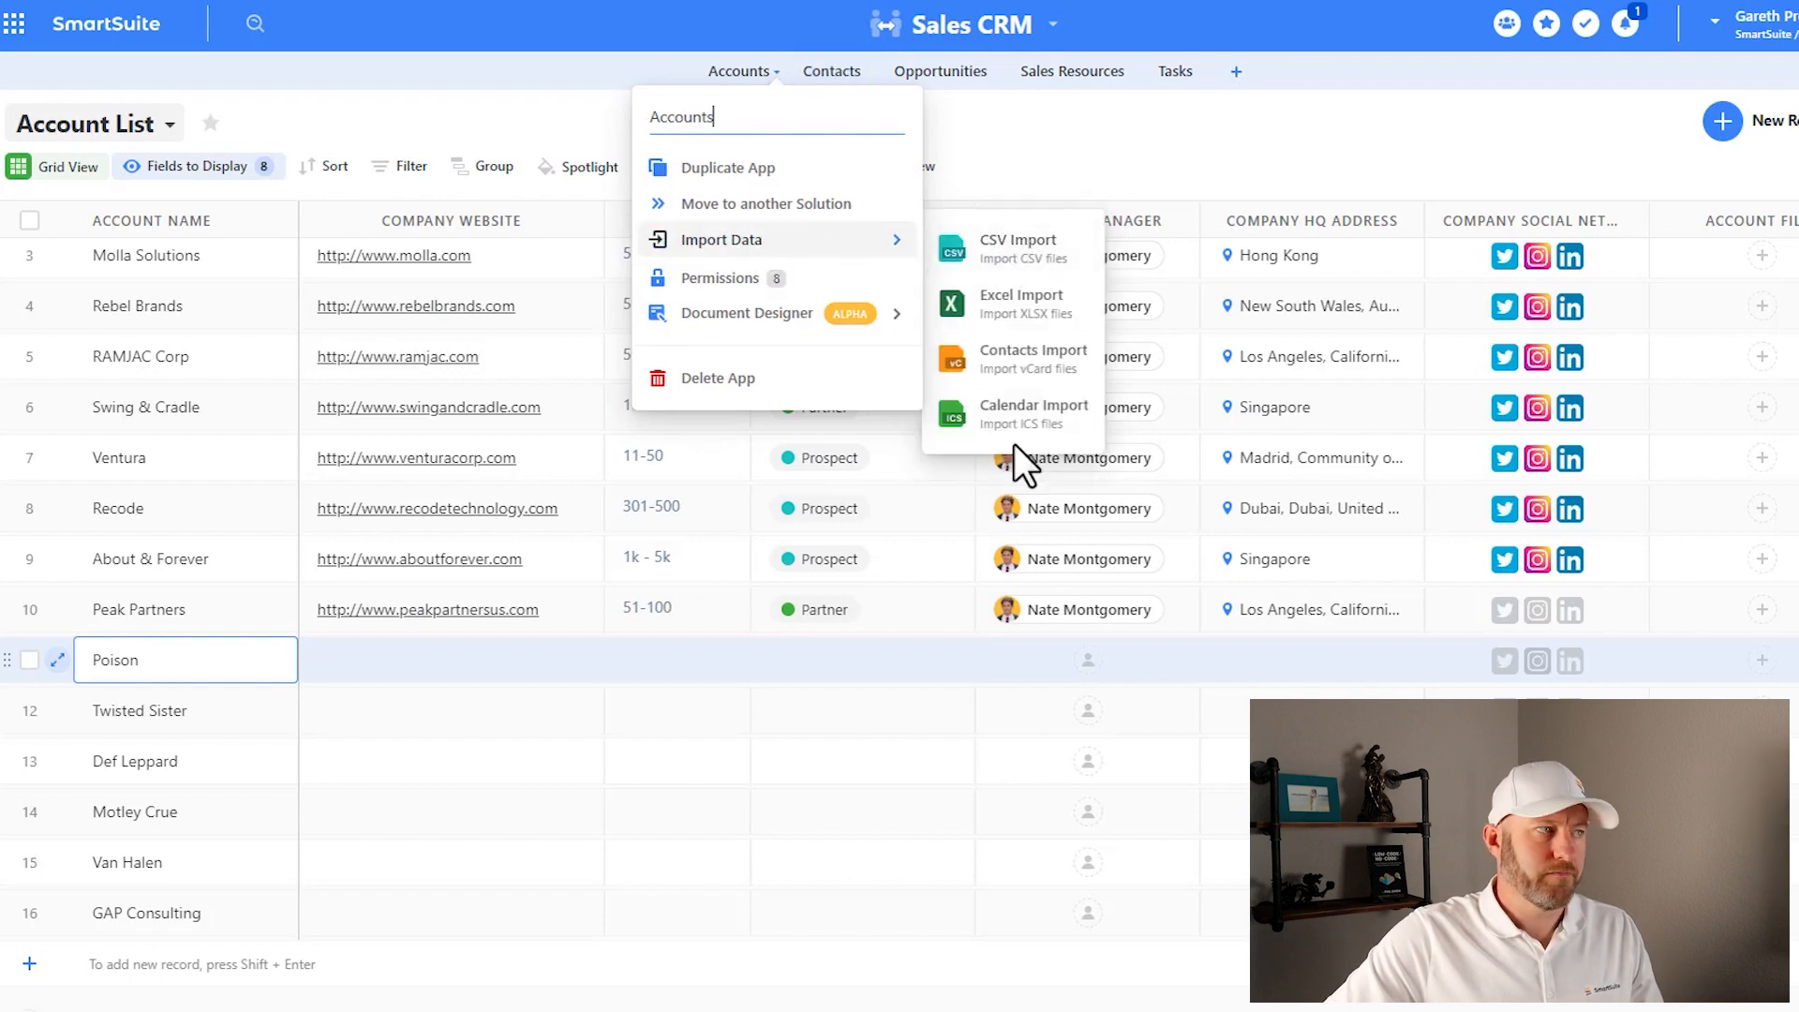
Step: Delete the six pasted account records, from Poison to GAP Consulting
{"action": "left_click", "coordinate": [30, 659]}
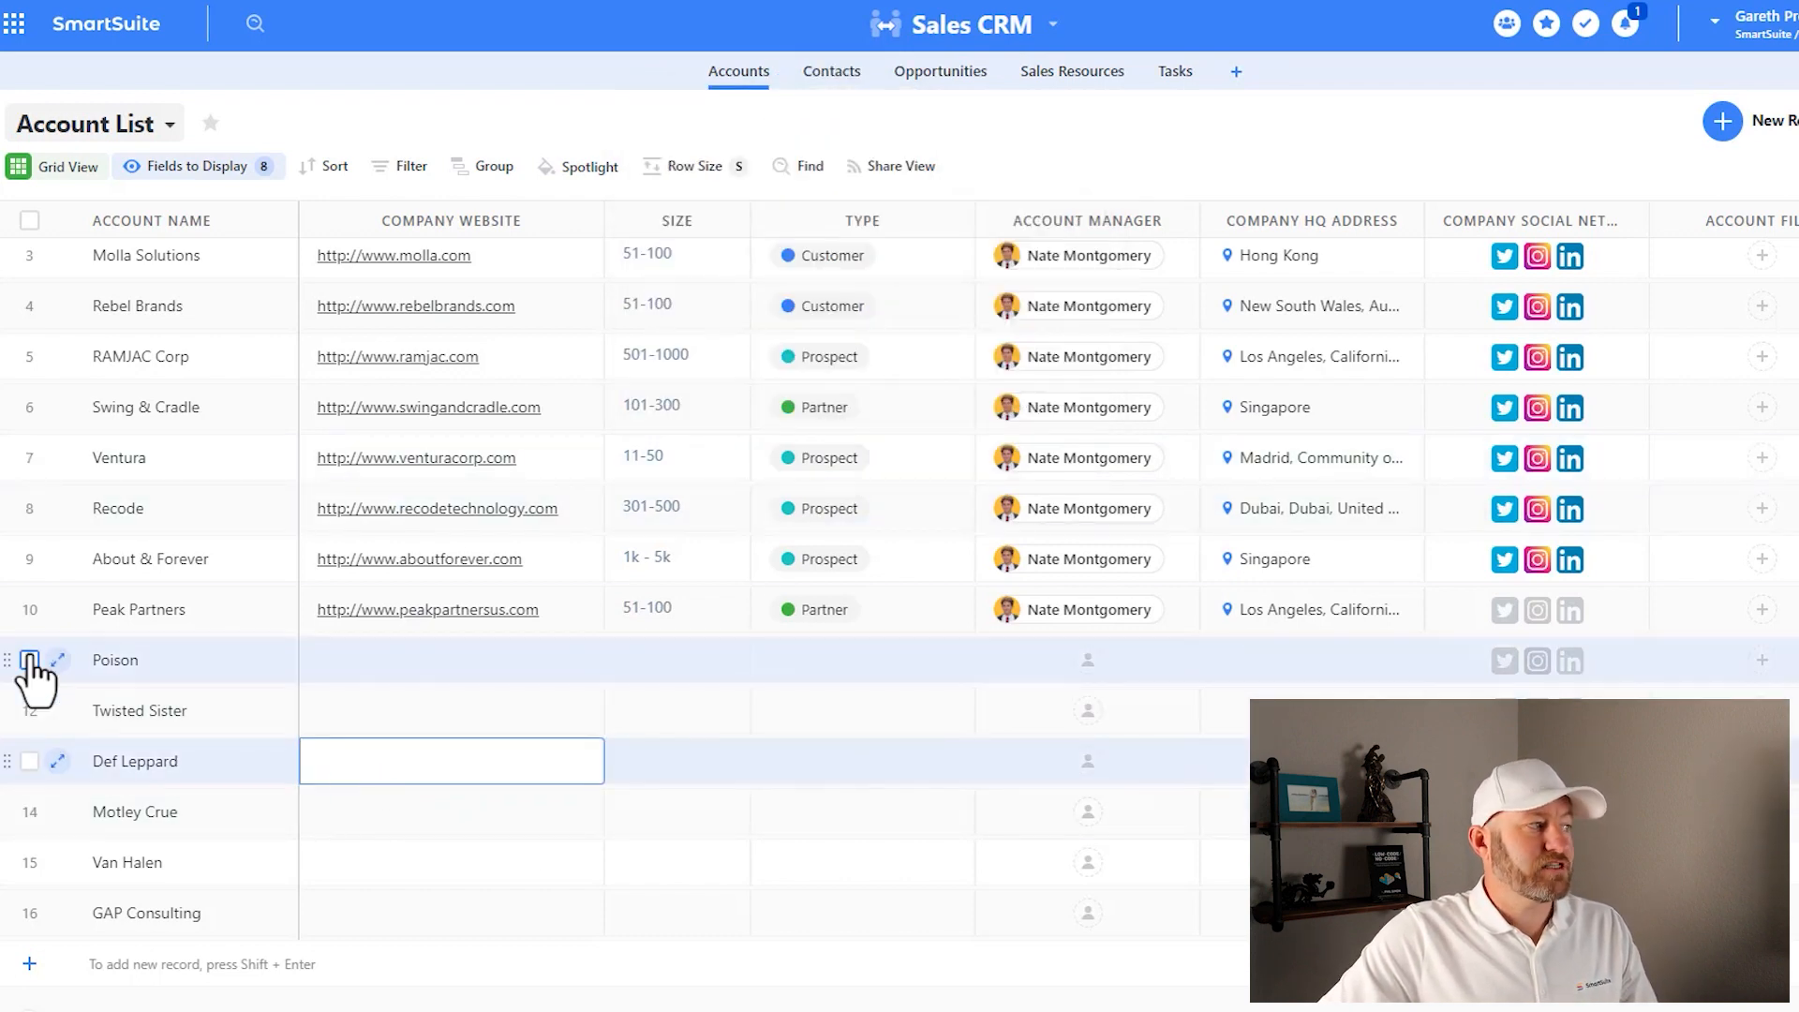
{"action": "left_click", "coordinate": [29, 710]}
{"action": "left_click", "coordinate": [29, 761]}
{"action": "left_click", "coordinate": [29, 811]}
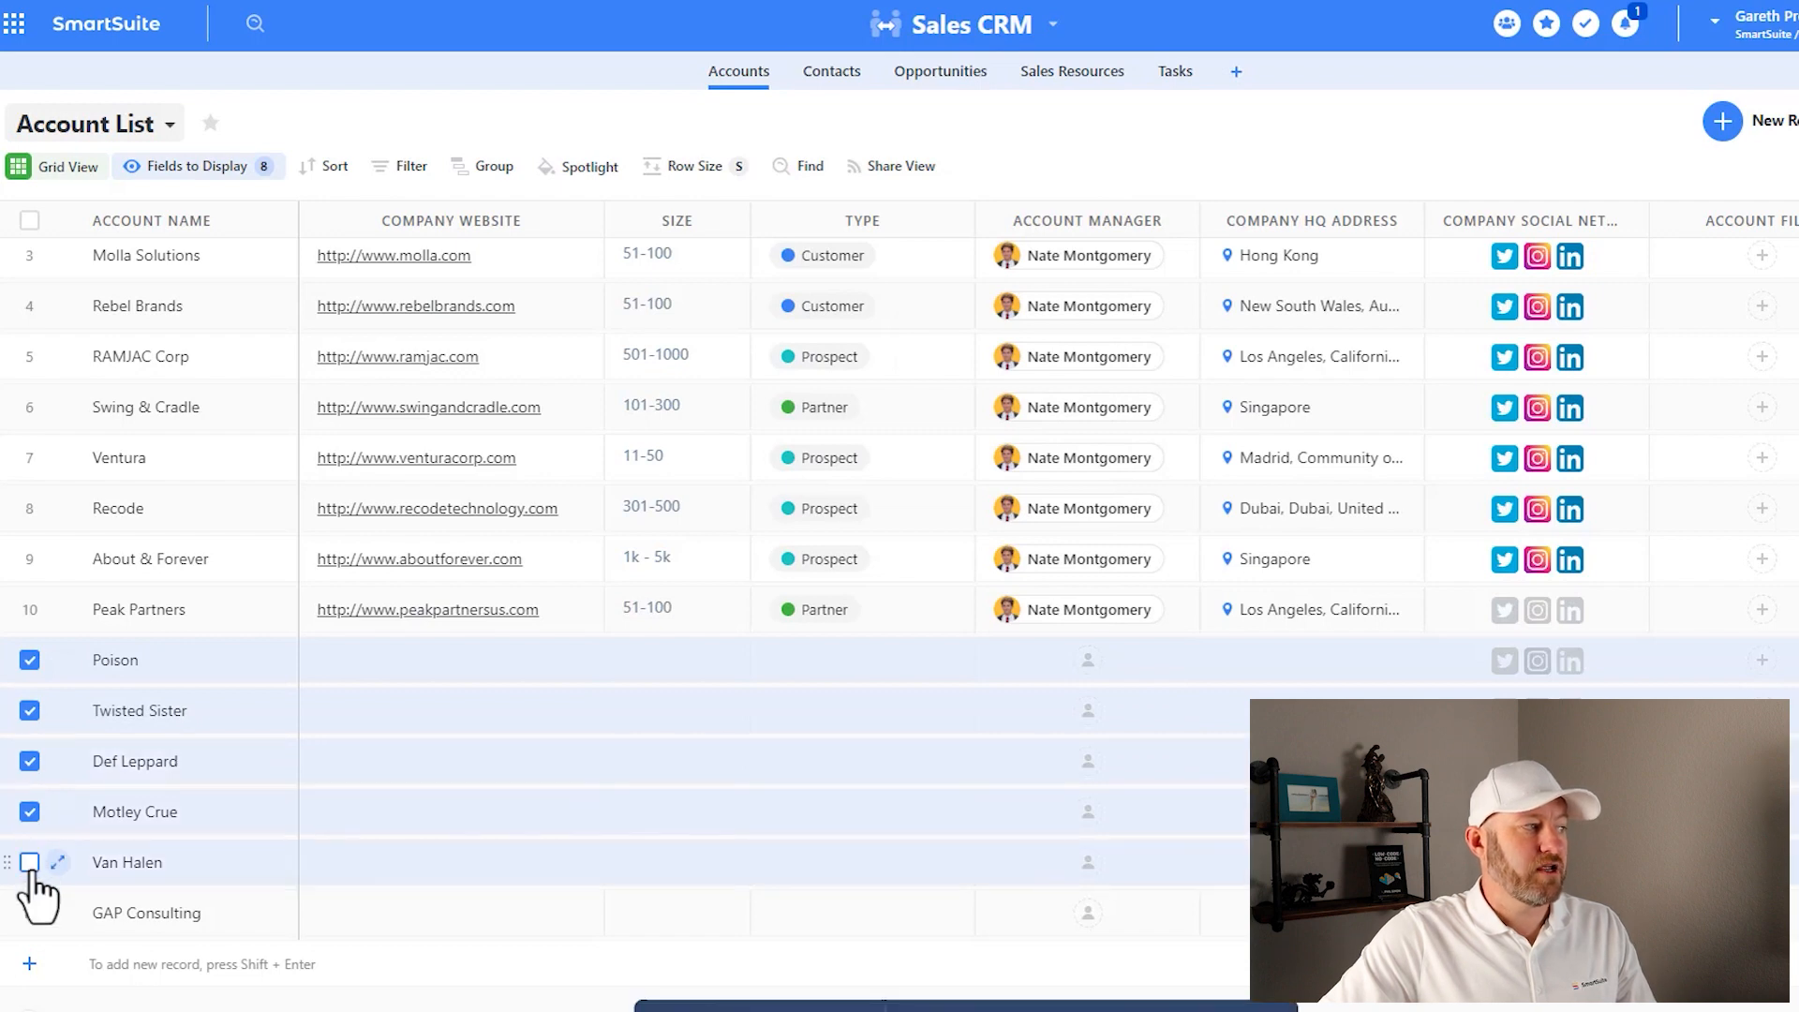
{"action": "left_click", "coordinate": [30, 862]}
{"action": "left_click", "coordinate": [29, 912]}
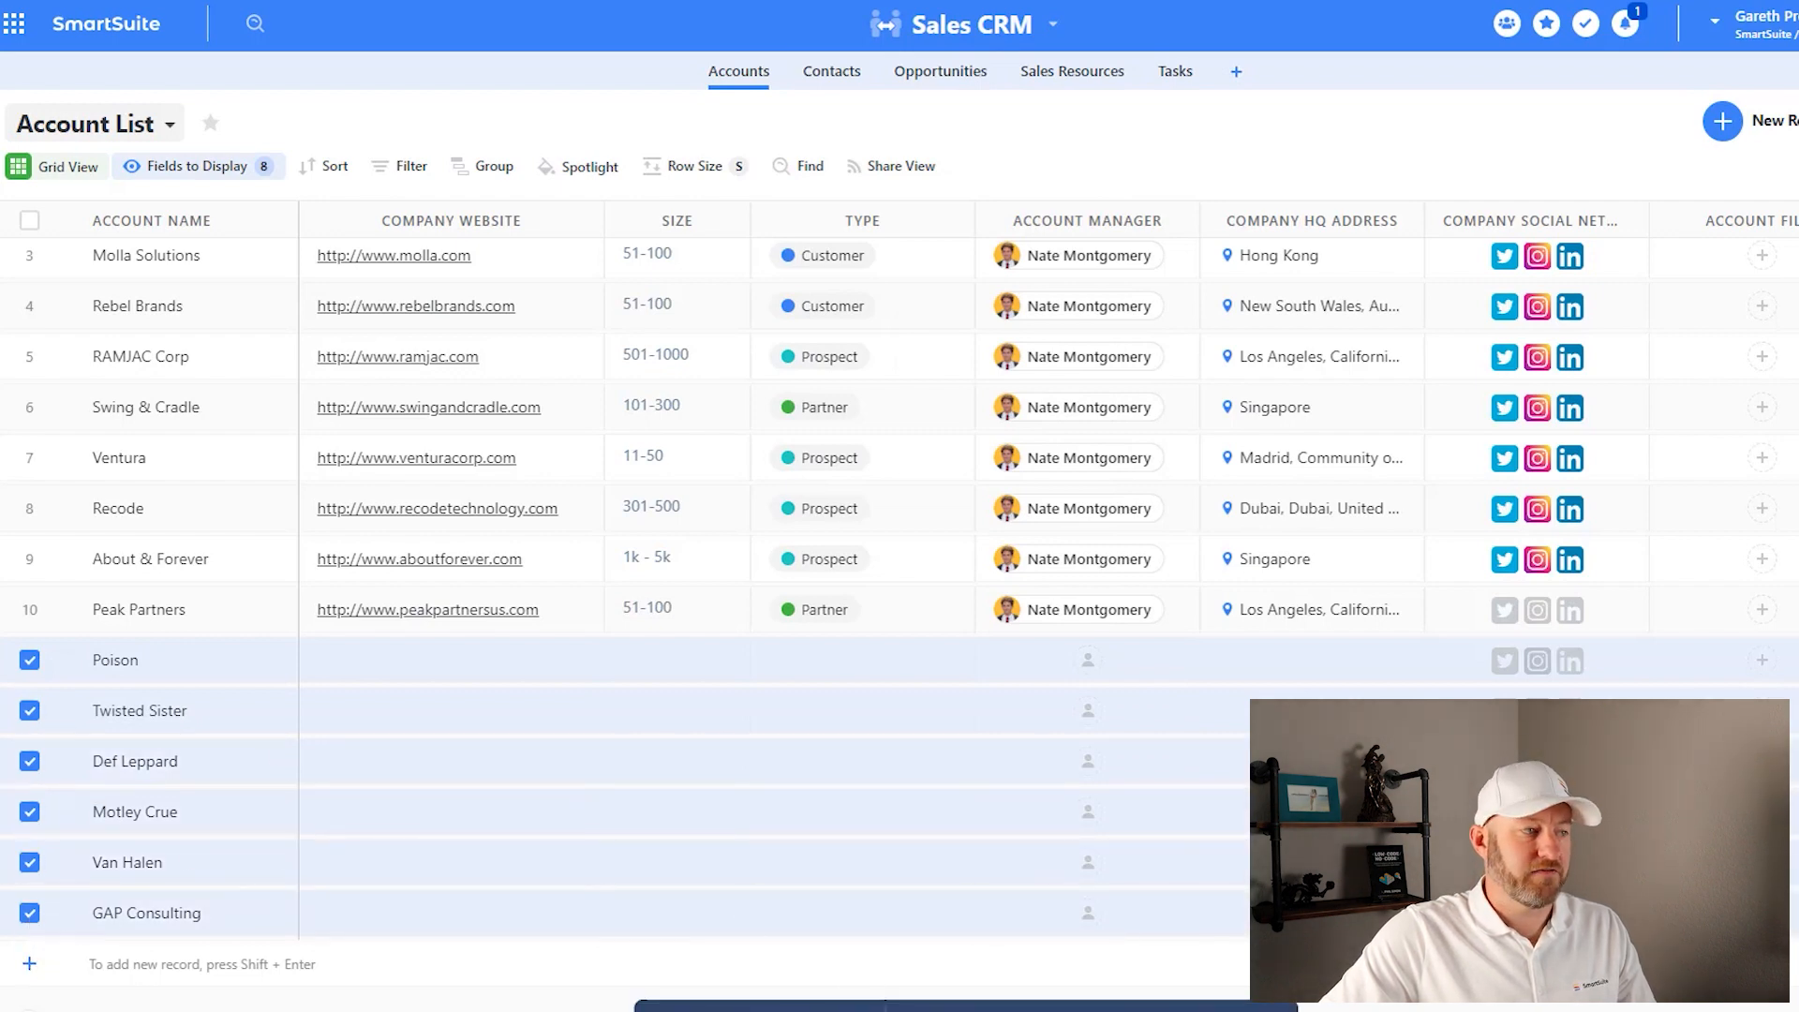
{"action": "key", "text": "Delete"}
{"action": "left_click", "coordinate": [1068, 611]}
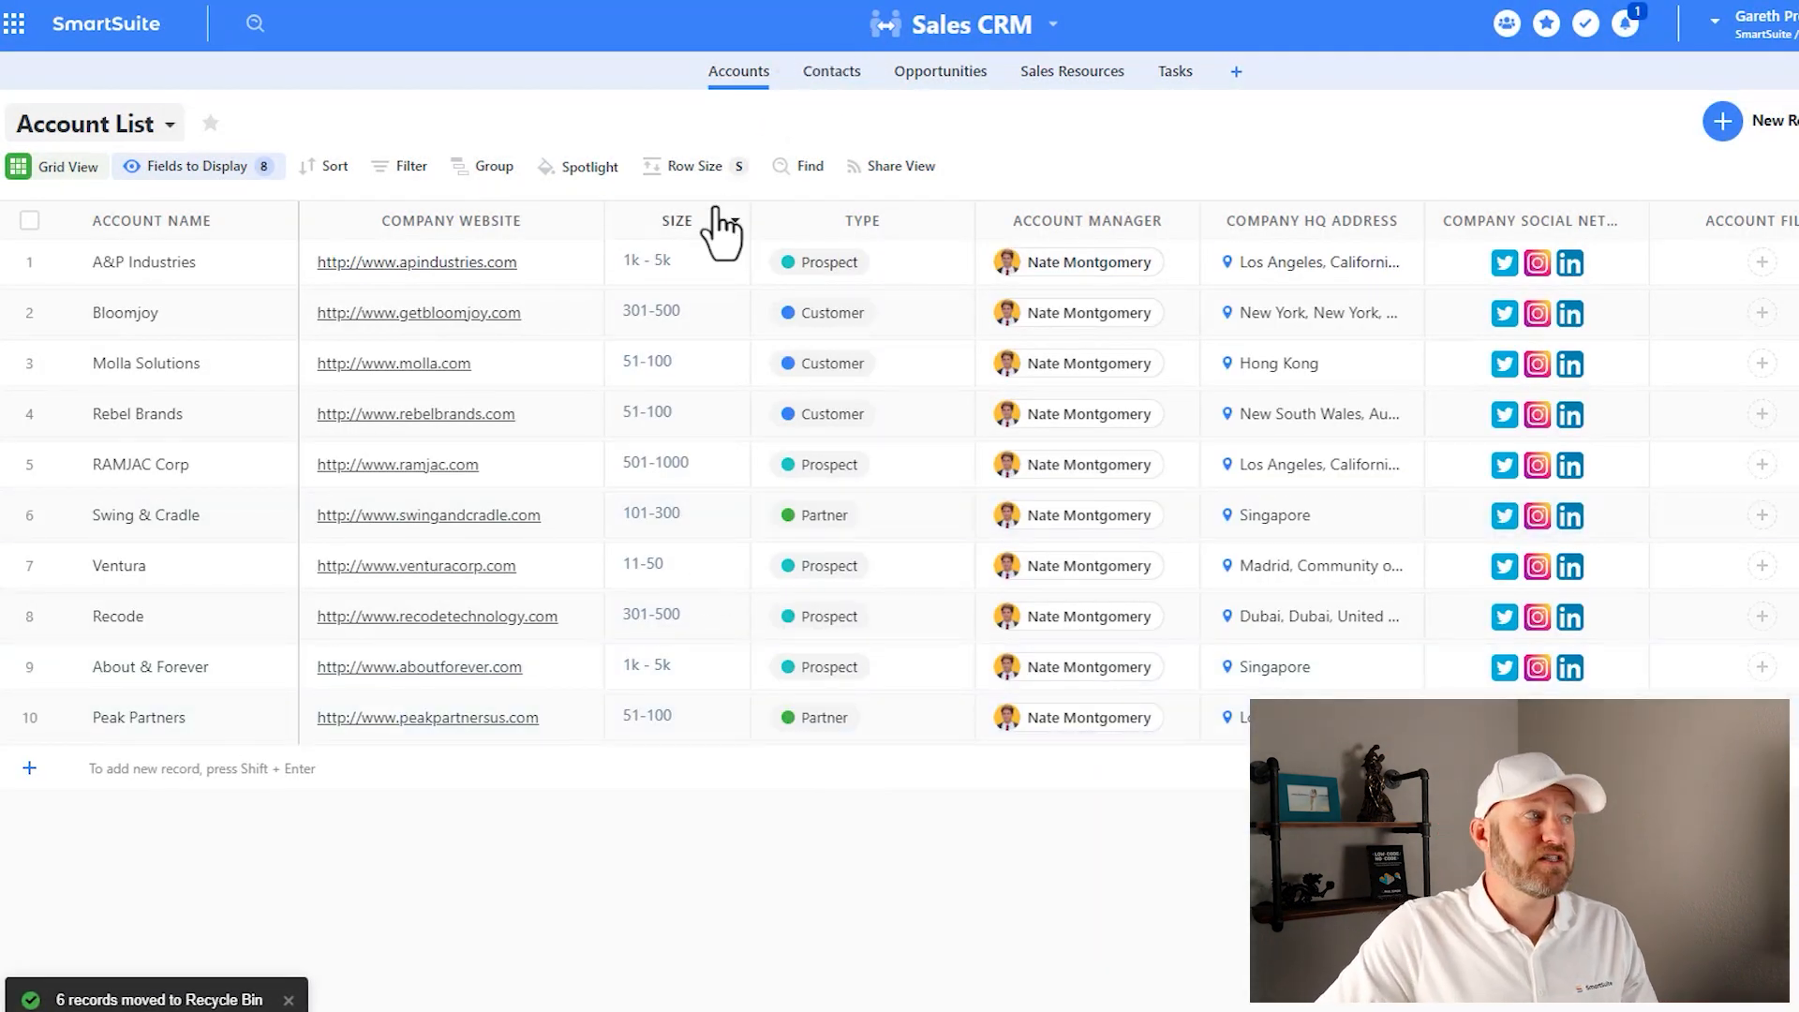
Step: Start a CSV import into the Accounts app and upload the Contact Example Data file
{"action": "left_click", "coordinate": [761, 92]}
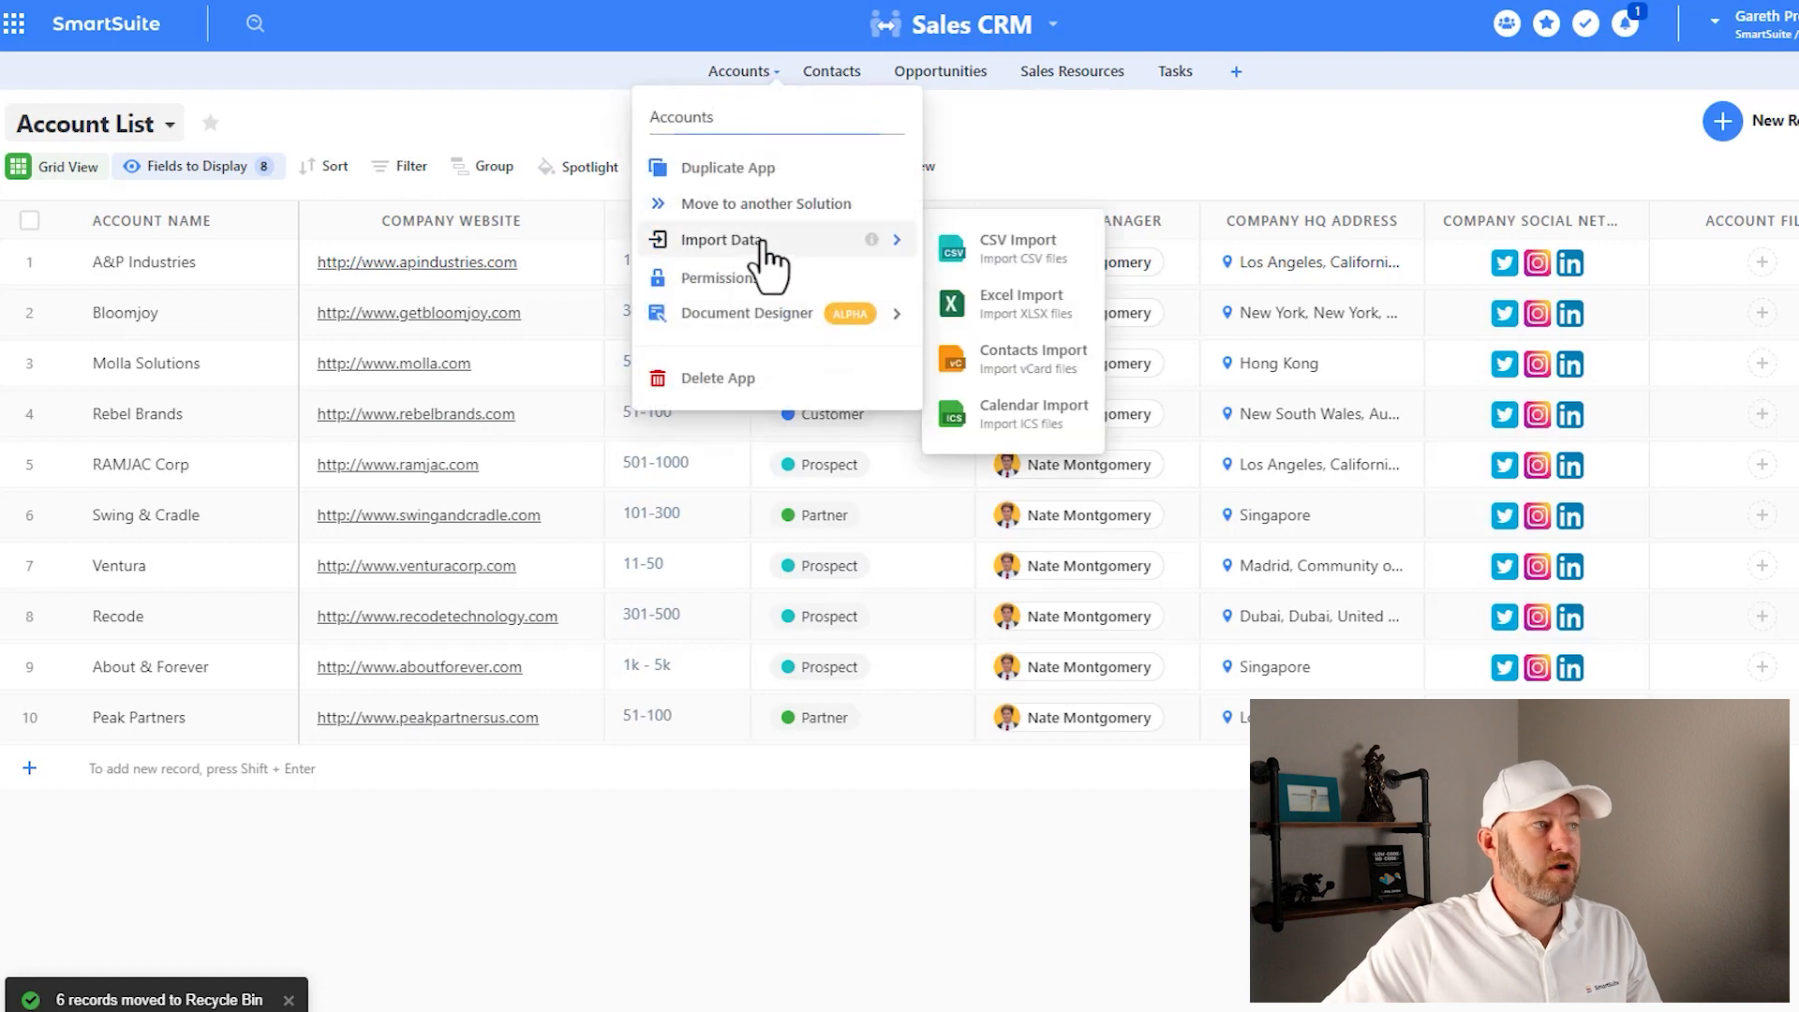
{"action": "left_click", "coordinate": [1015, 249]}
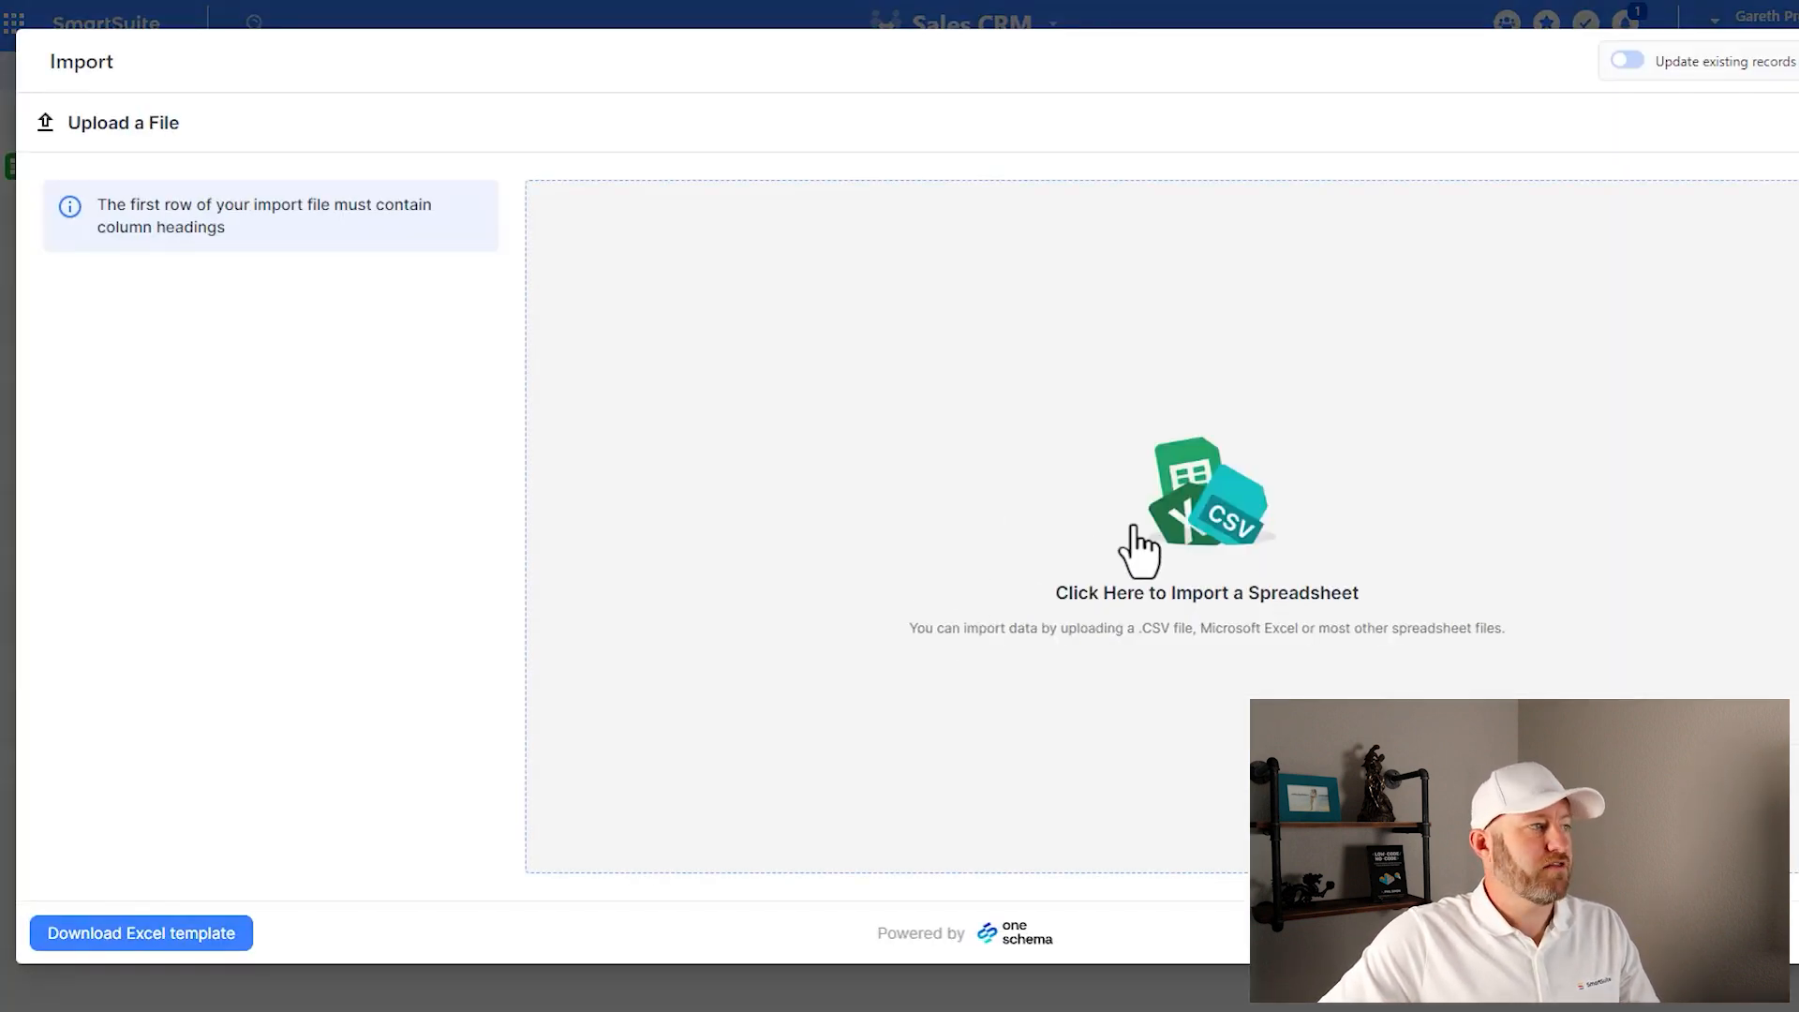
{"action": "left_click", "coordinate": [672, 509]}
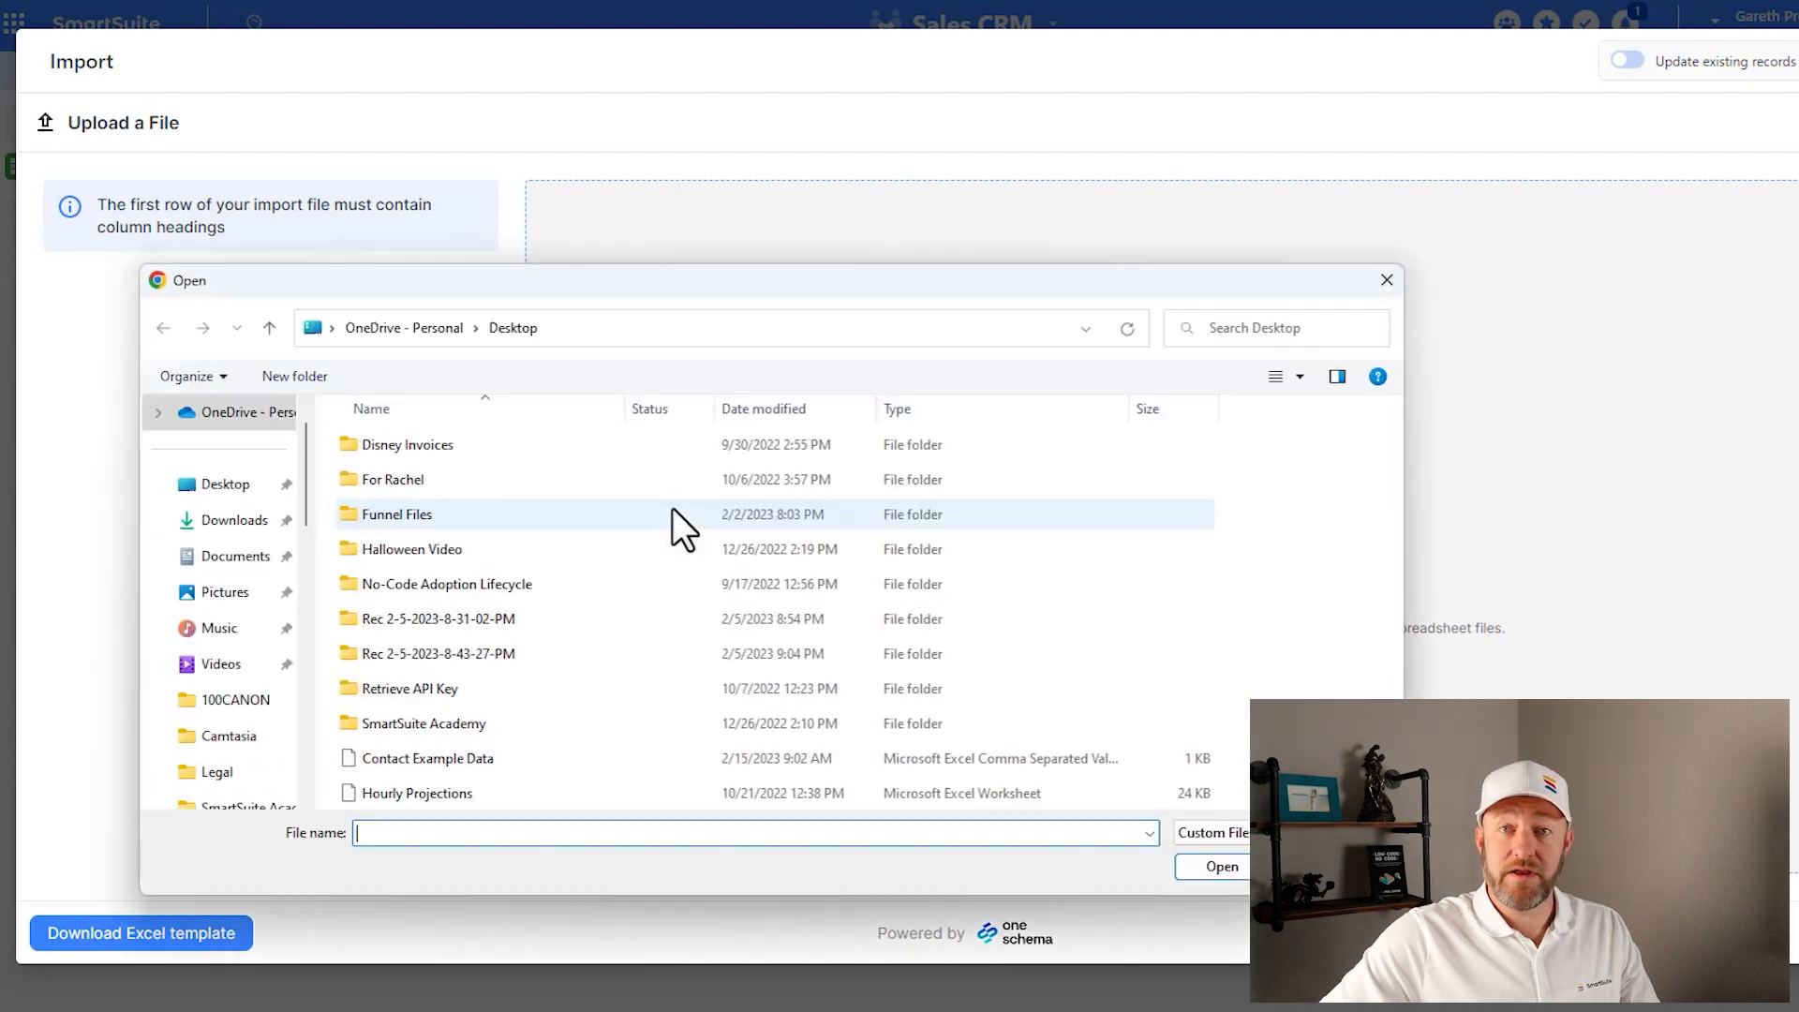
{"action": "left_click", "coordinate": [435, 761]}
{"action": "left_click", "coordinate": [1235, 872]}
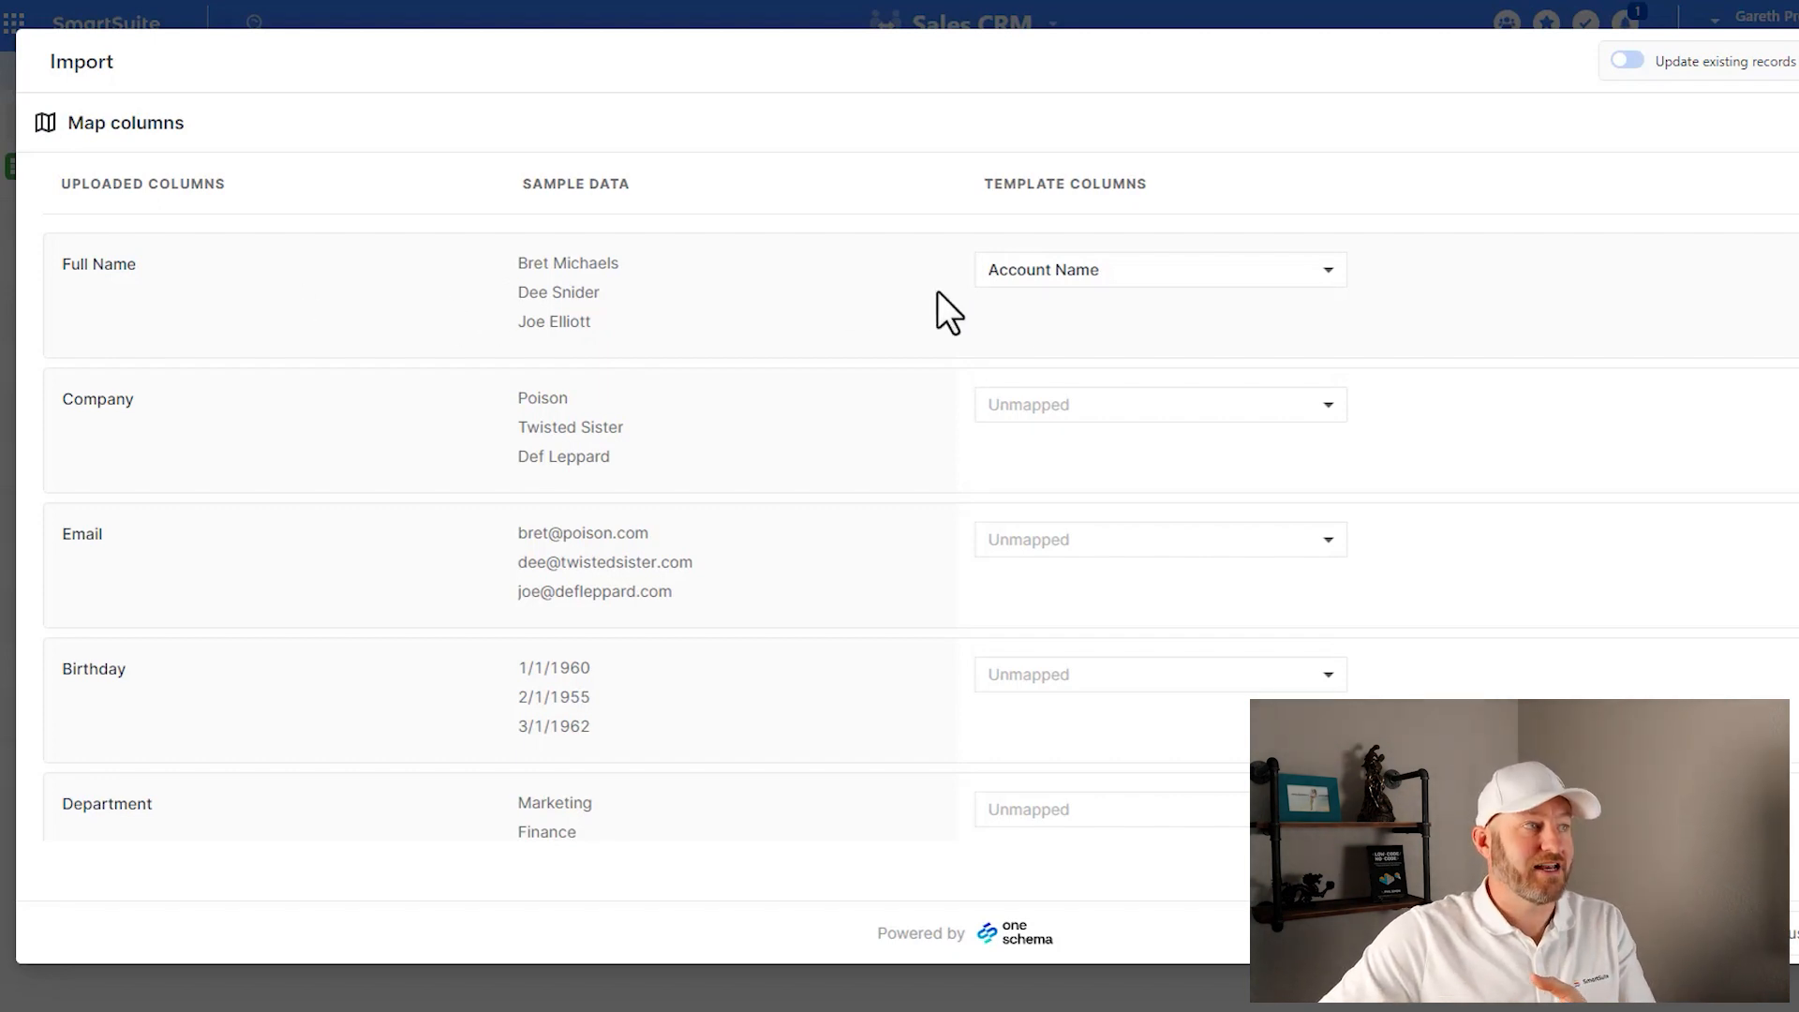
Step: Map the uploaded Company column to Account Name and exclude Full Name, Email, Birthday and Department from the import
{"action": "left_click", "coordinate": [1795, 264]}
{"action": "left_click", "coordinate": [994, 347]}
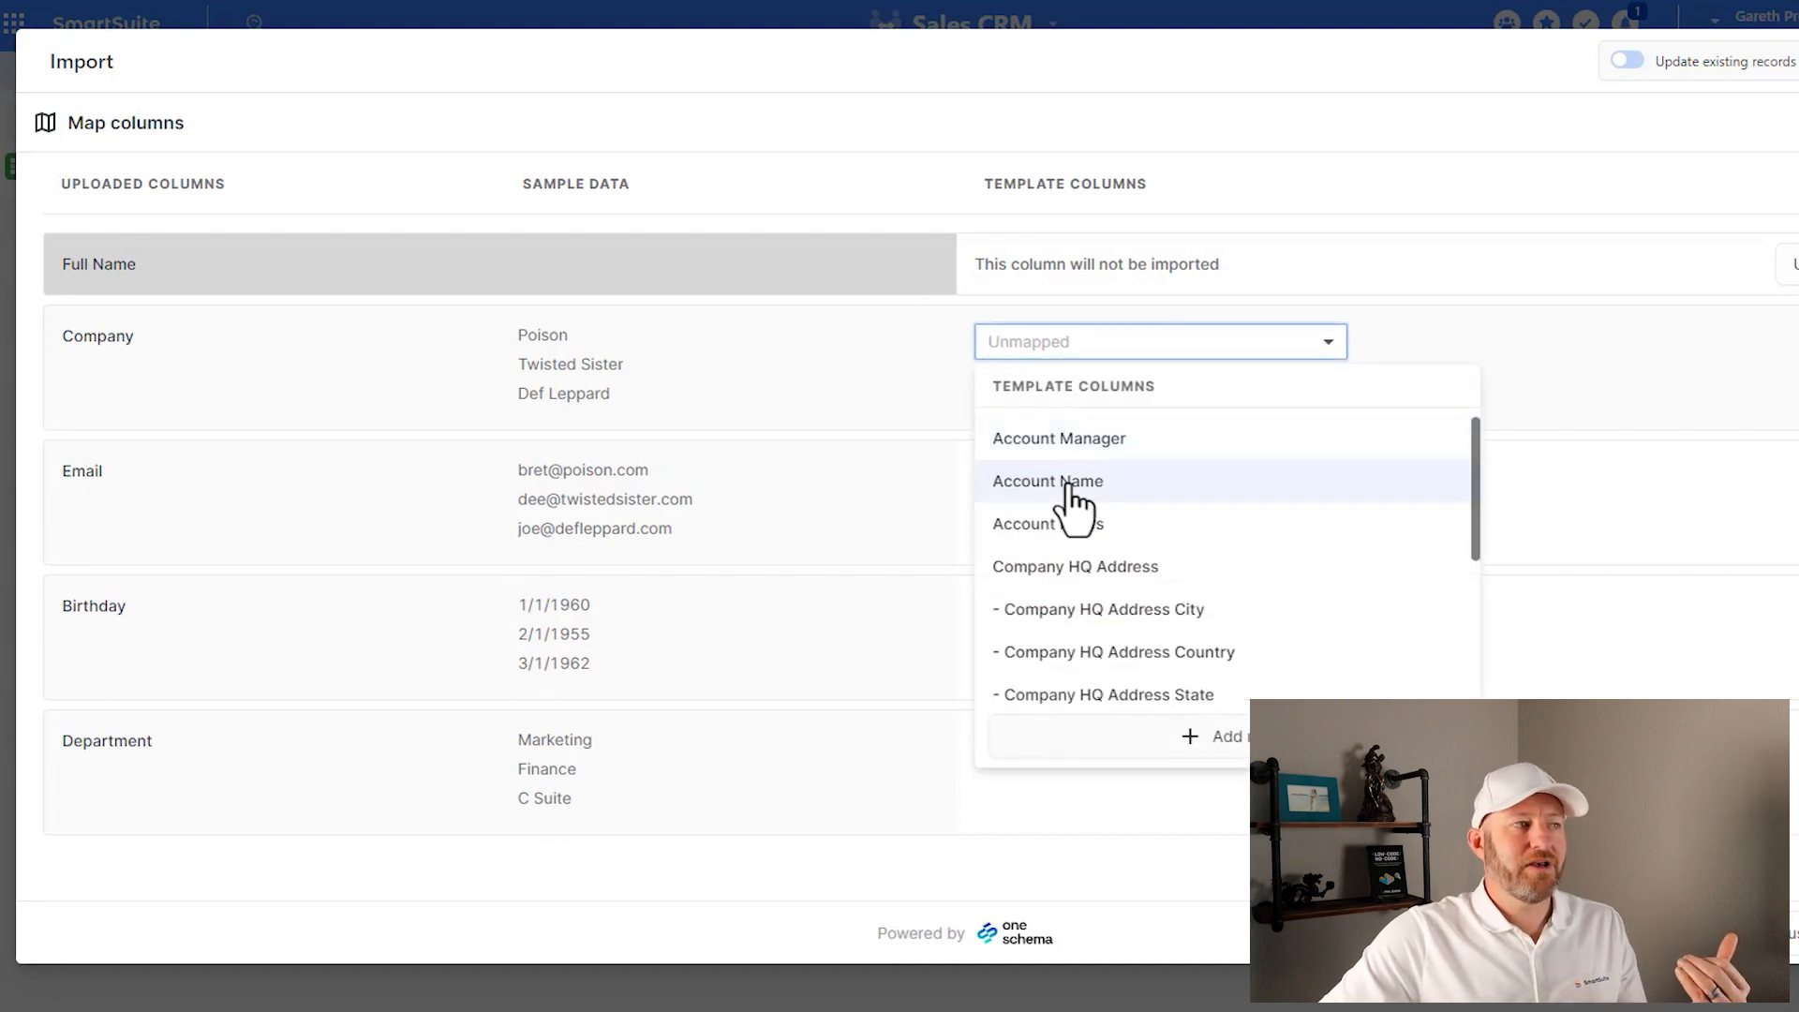
{"action": "left_click", "coordinate": [1070, 483]}
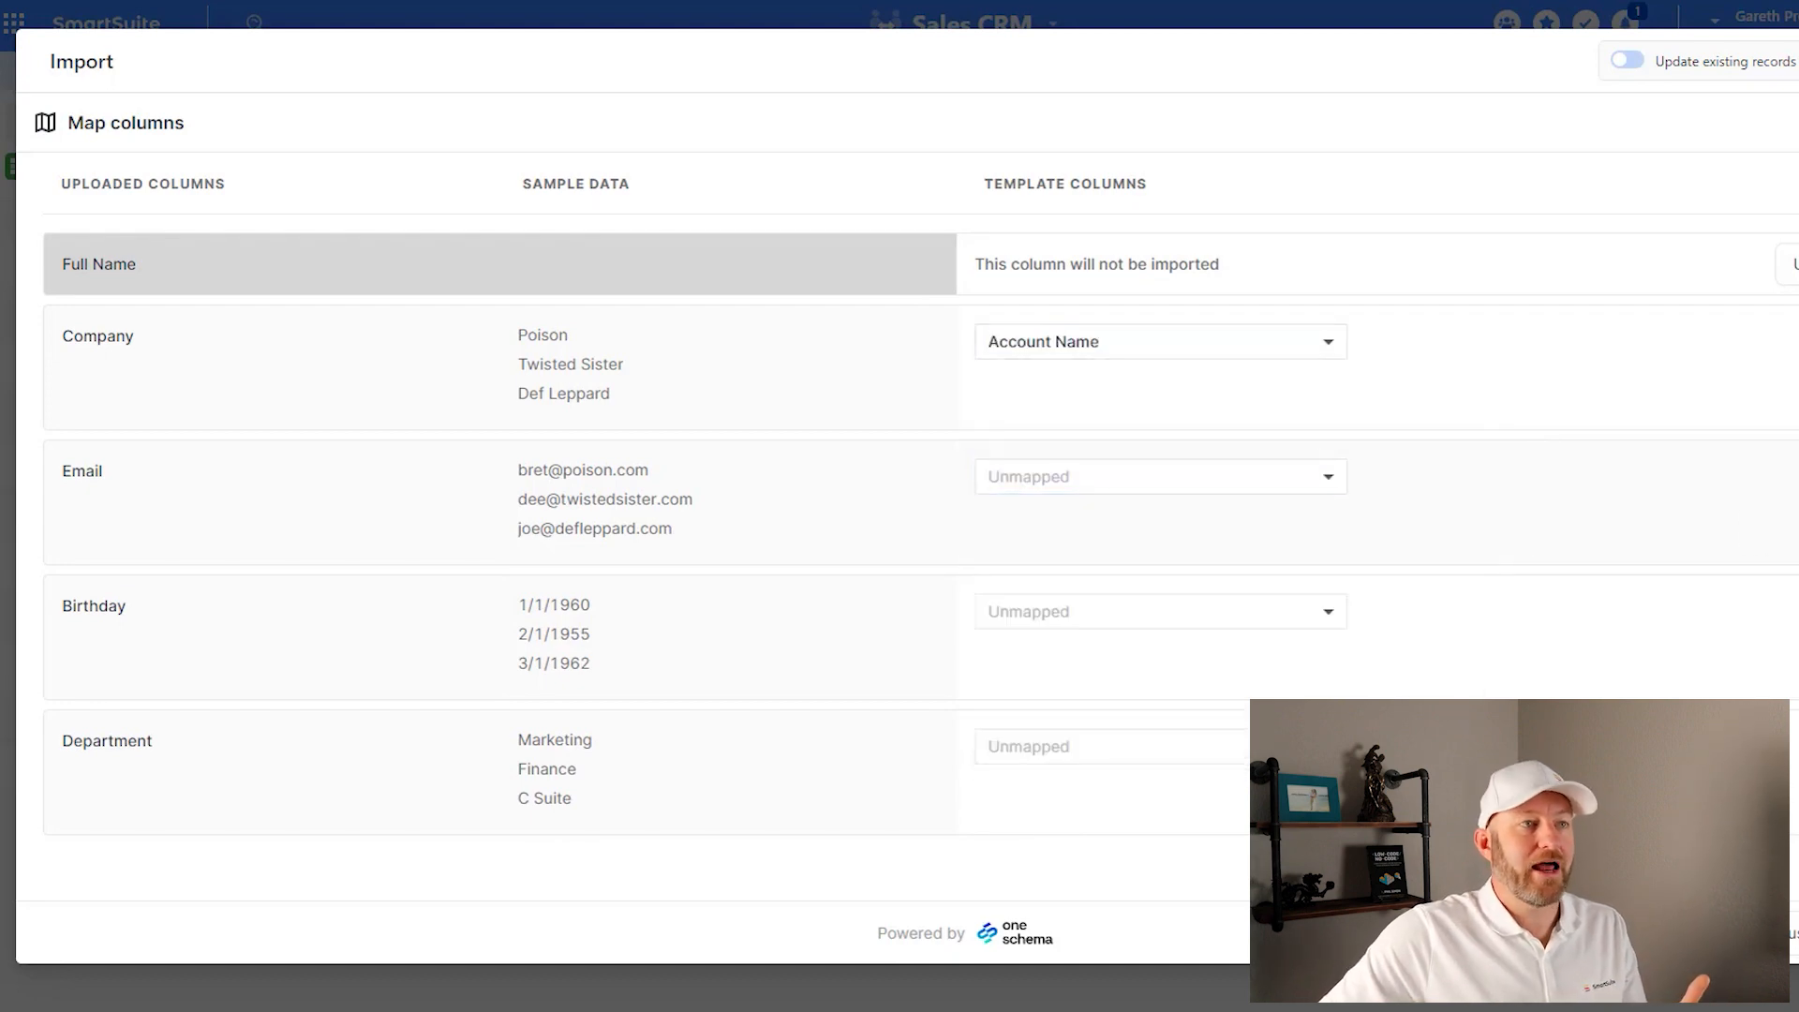
{"action": "left_click", "coordinate": [1791, 471]}
{"action": "left_click", "coordinate": [1791, 548]}
{"action": "left_click", "coordinate": [1791, 618]}
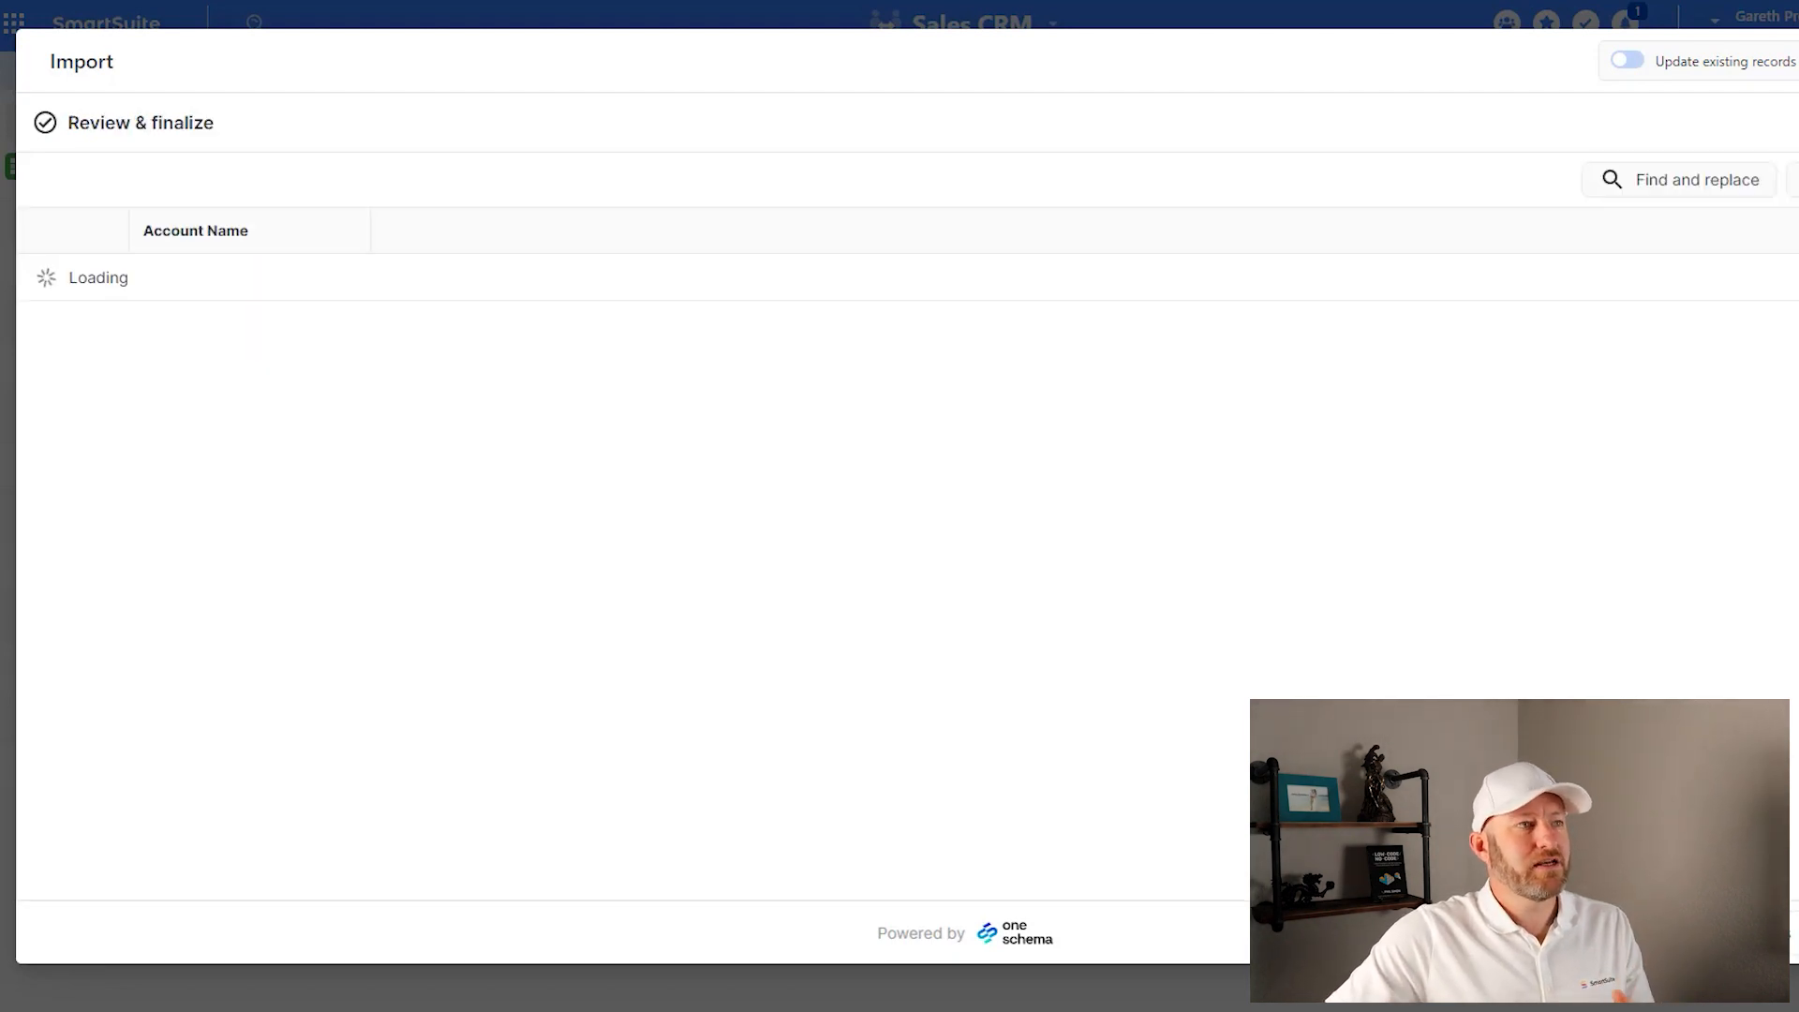
Step: Set the import to update existing records matched on Account Name (Primary Field) and create unmatched records
{"action": "left_click", "coordinate": [1628, 62]}
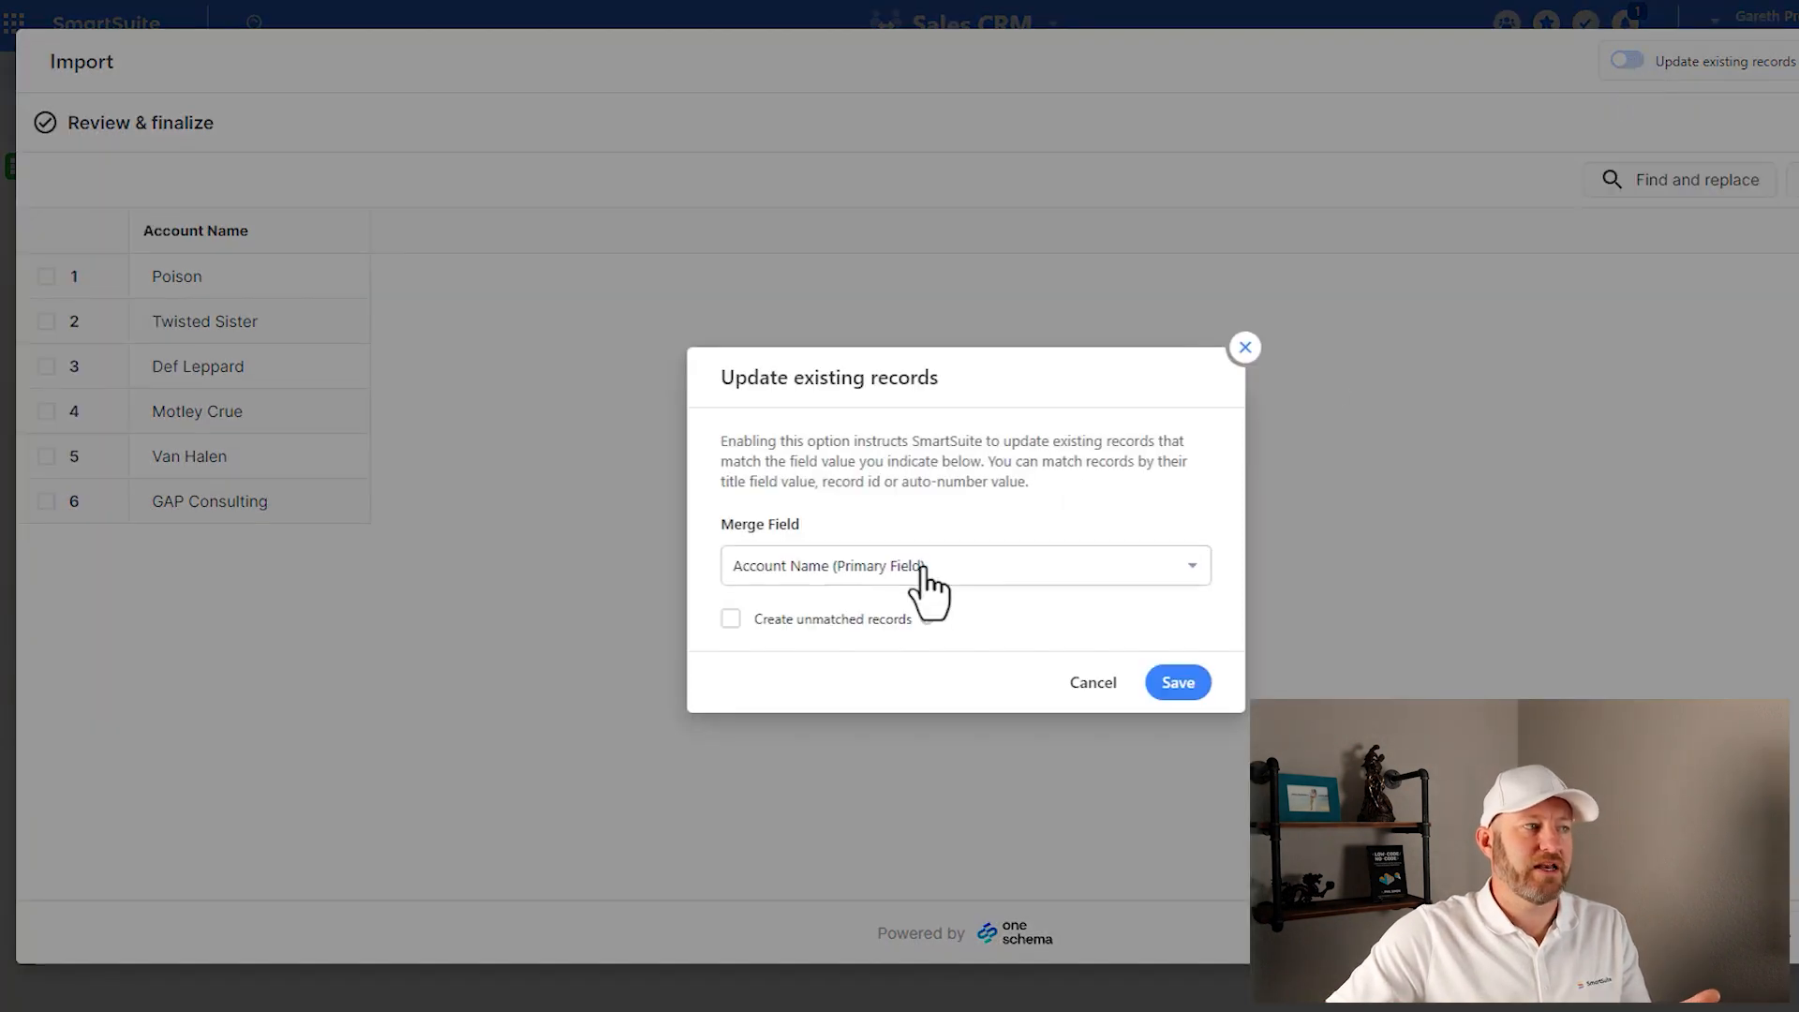
{"action": "left_click", "coordinate": [832, 620]}
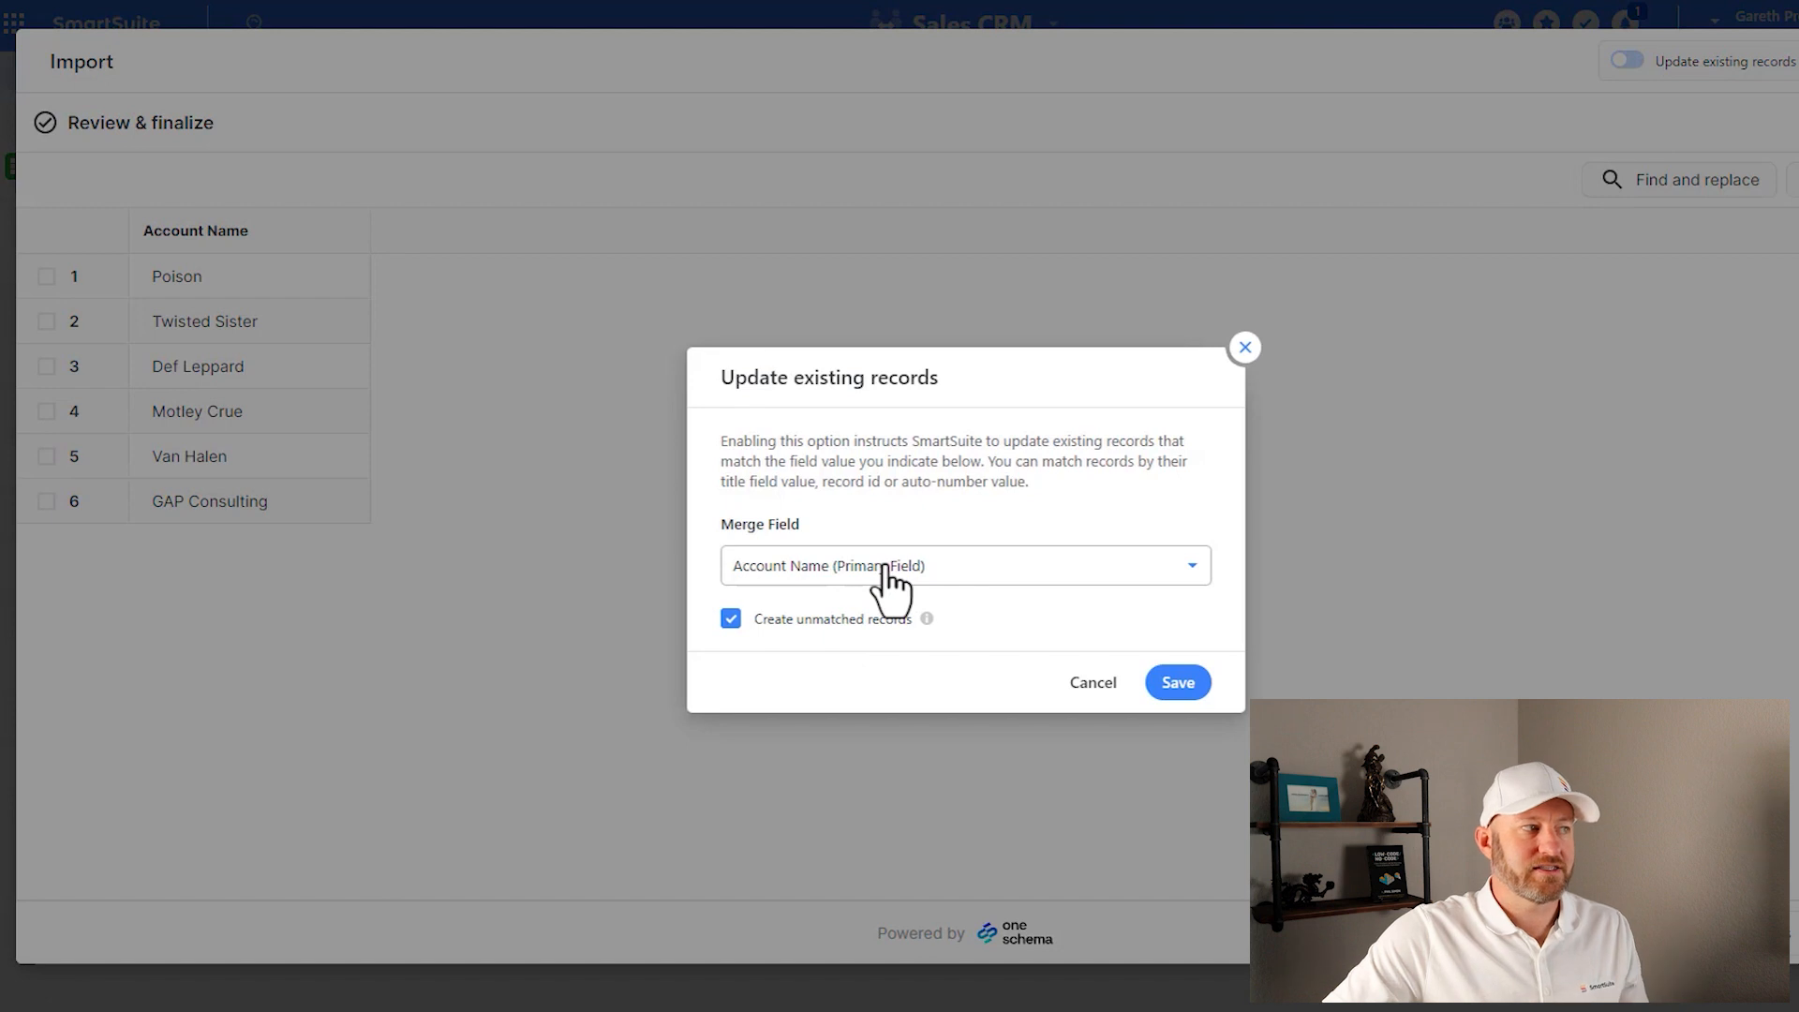
{"action": "left_click", "coordinate": [883, 568]}
{"action": "left_click", "coordinate": [892, 622]}
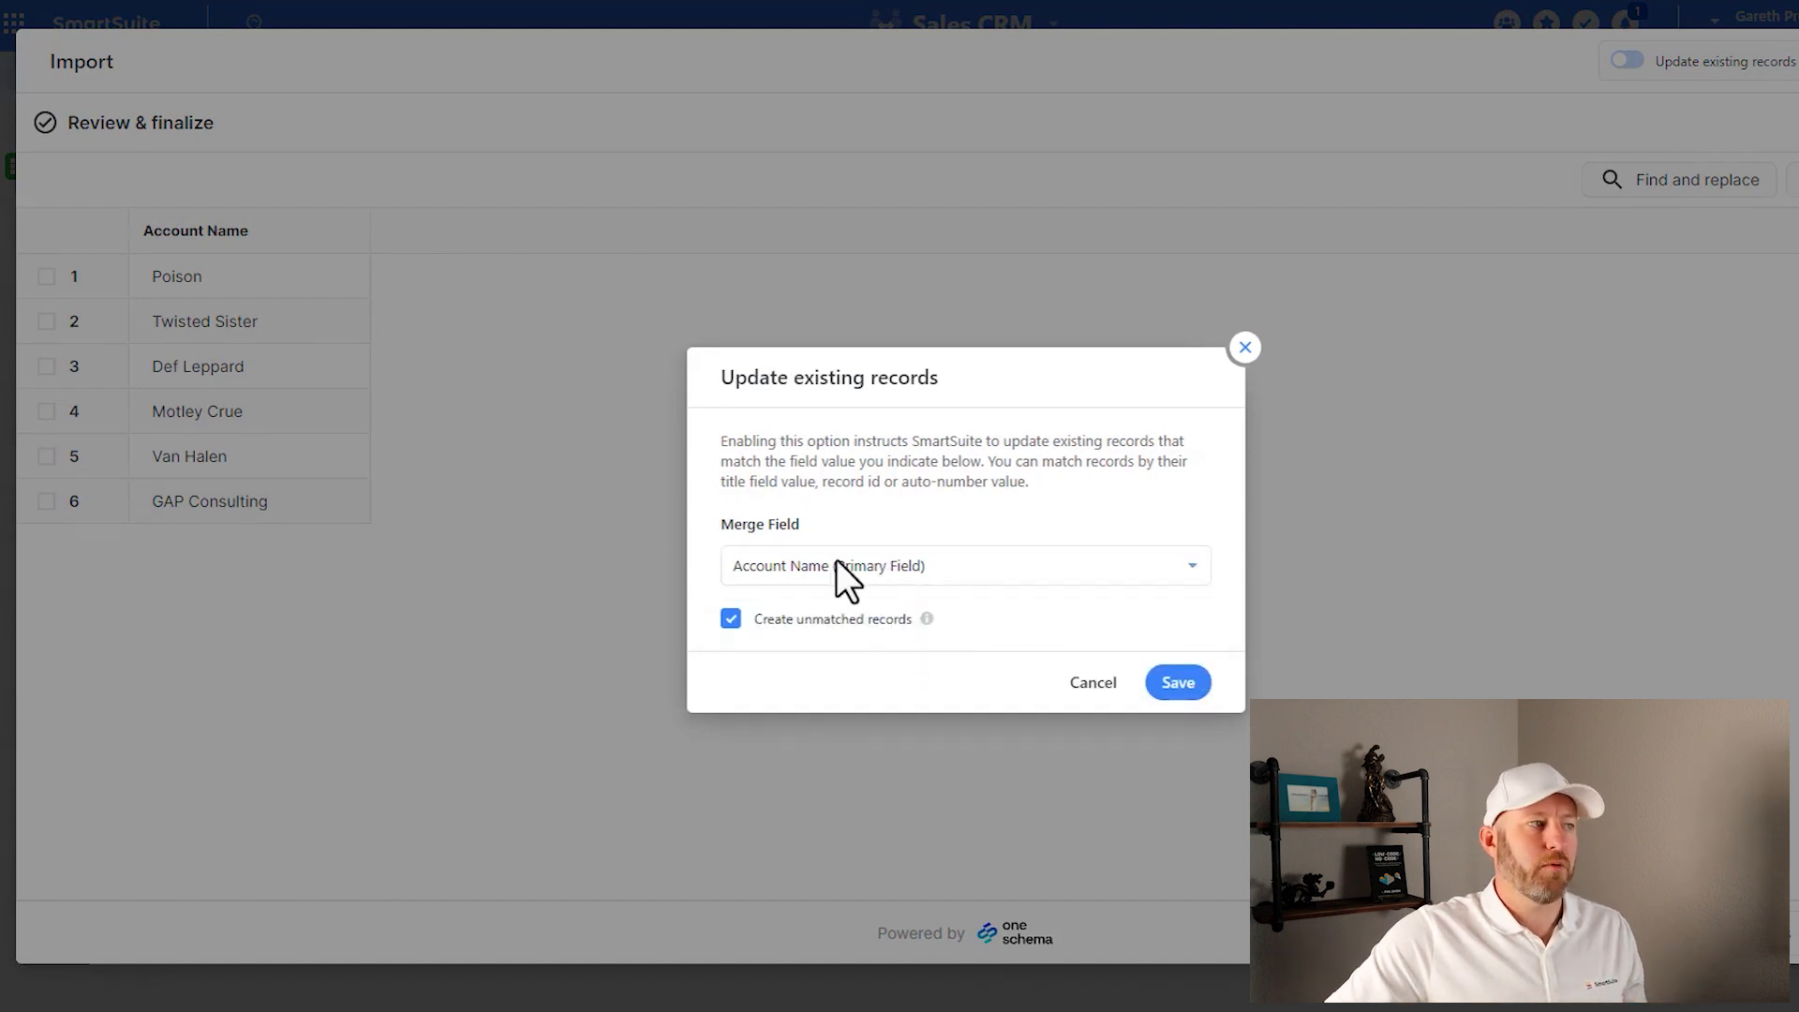
{"action": "left_click", "coordinate": [1177, 686]}
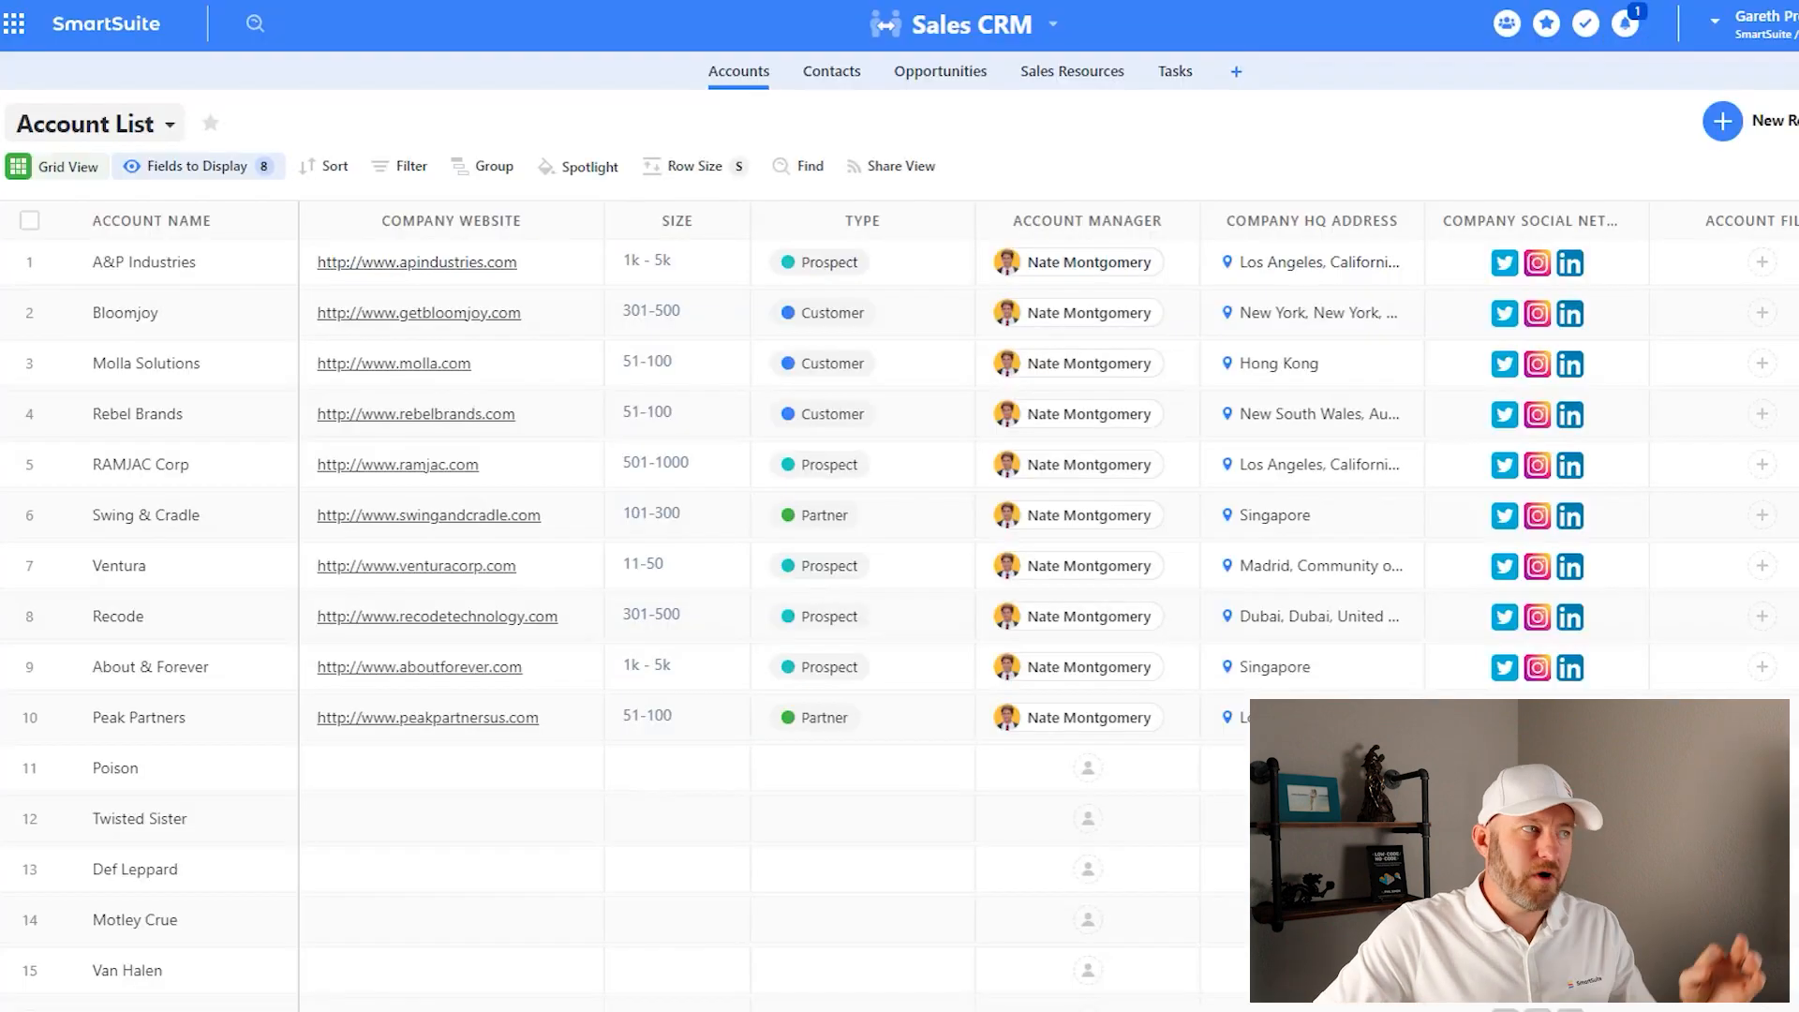
{"action": "scroll", "coordinate": [236, 778], "scroll_direction": "down", "scroll_amount": 1}
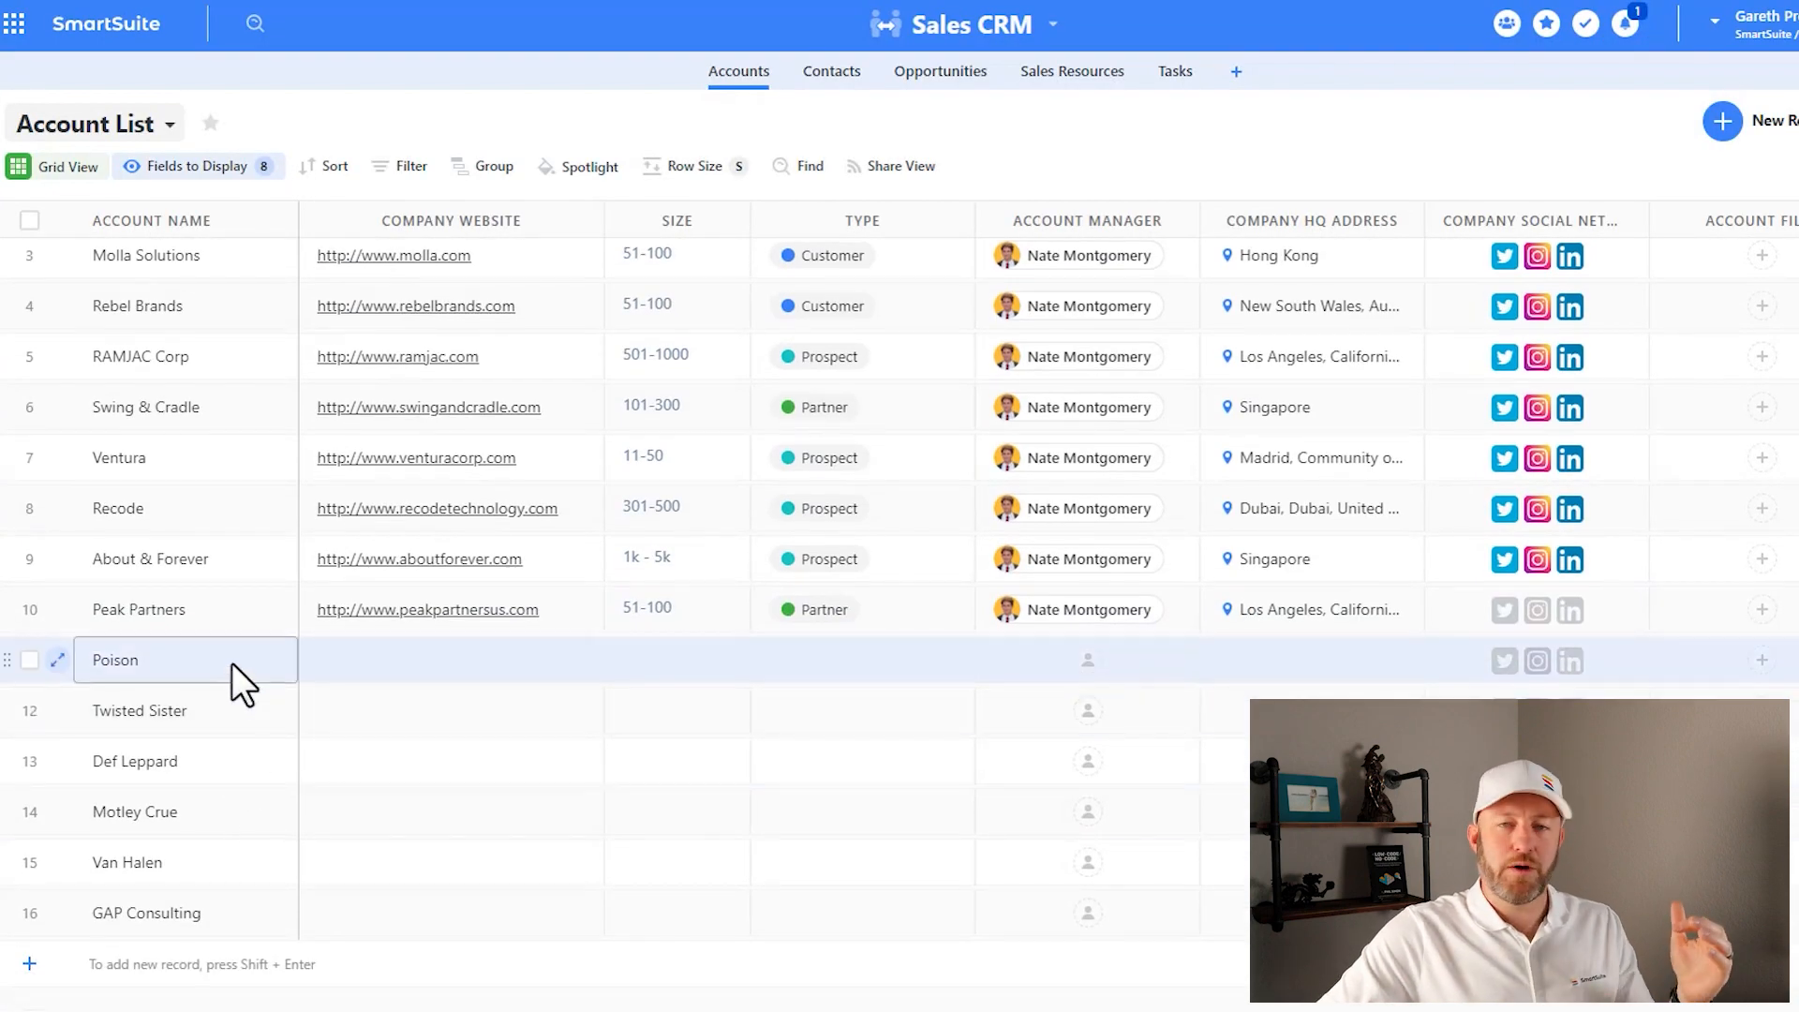
{"action": "scroll", "coordinate": [219, 926], "scroll_direction": "up", "scroll_amount": 1}
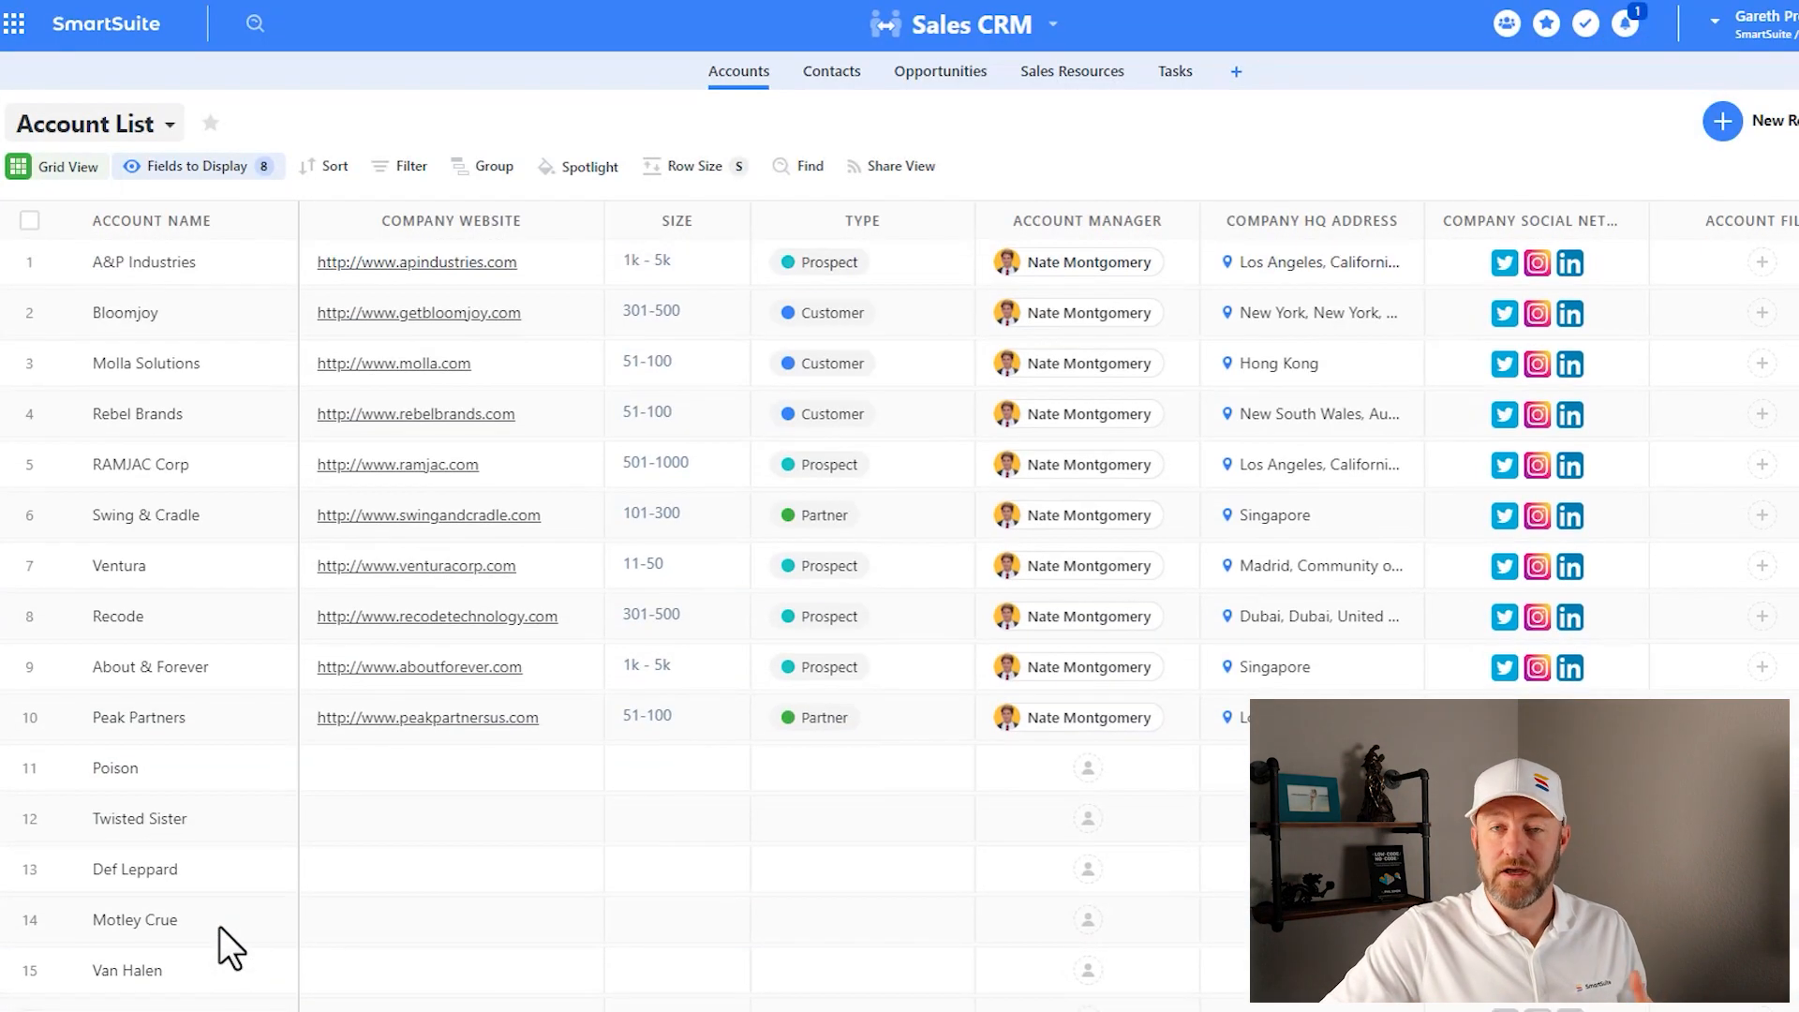
{"action": "left_click", "coordinate": [219, 925]}
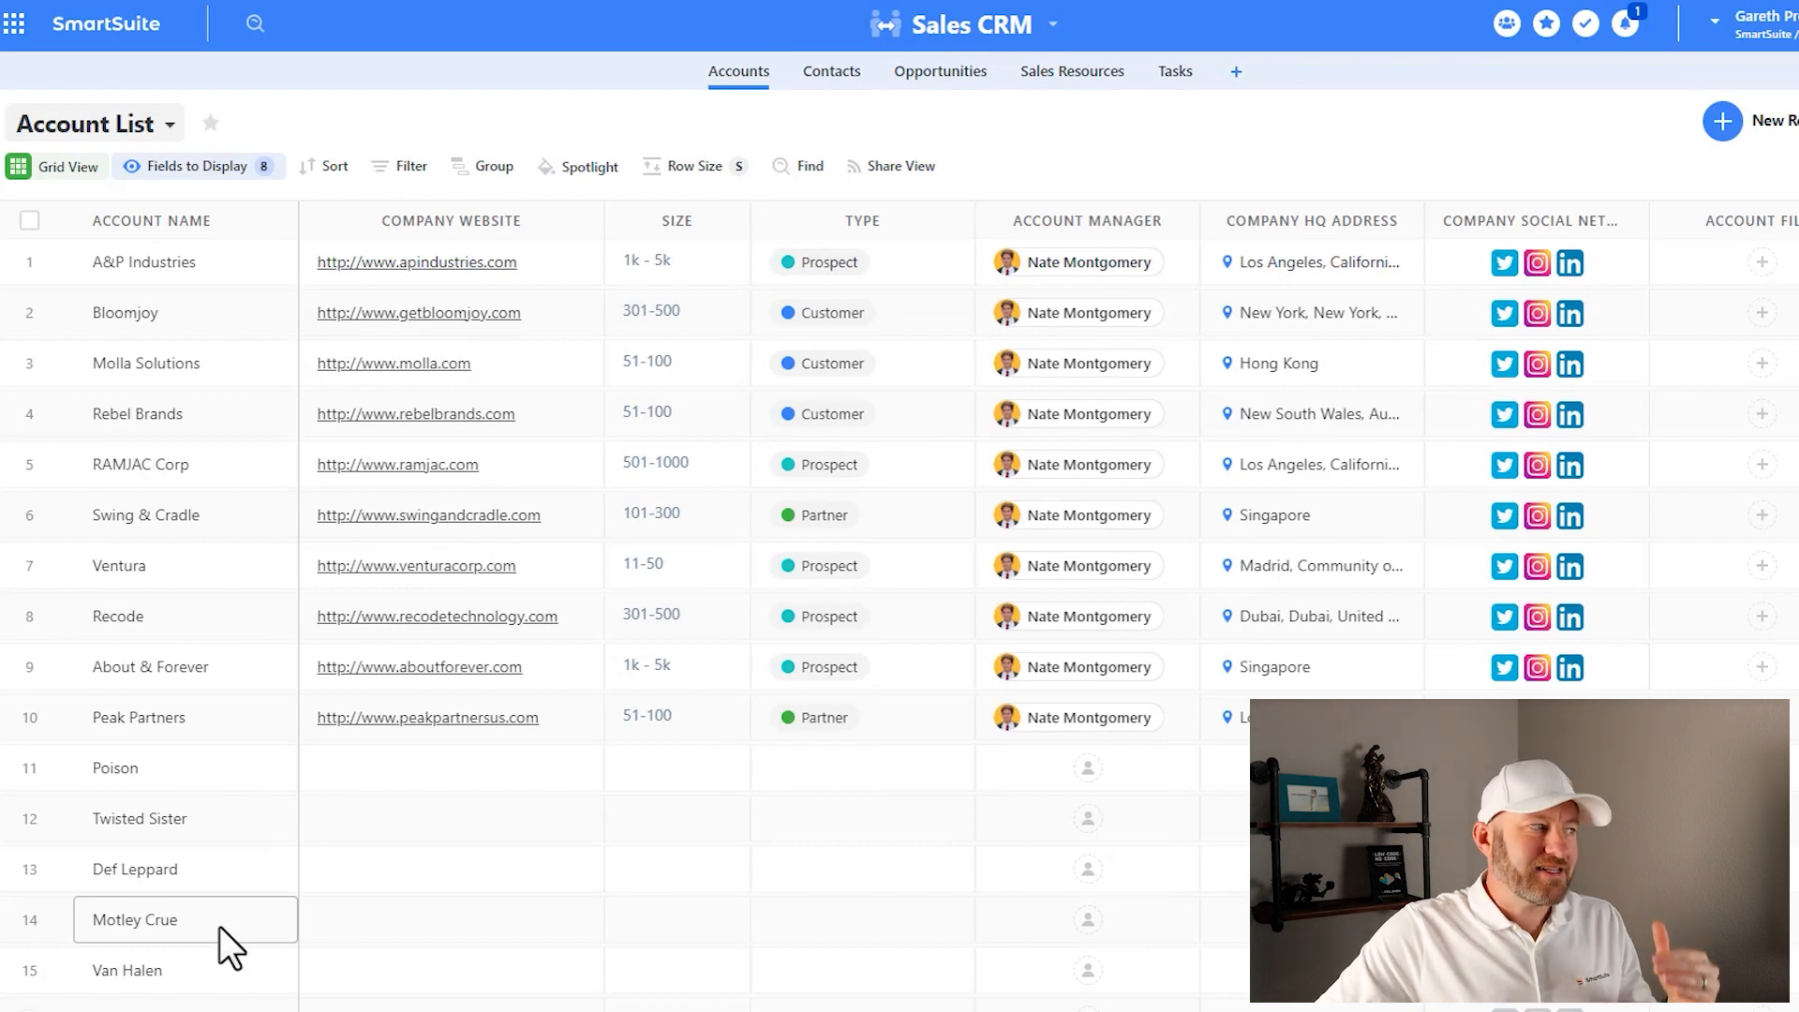
Step: Open the Contacts app and start a CSV import with the Contact Example Data file
{"action": "left_click", "coordinate": [839, 84]}
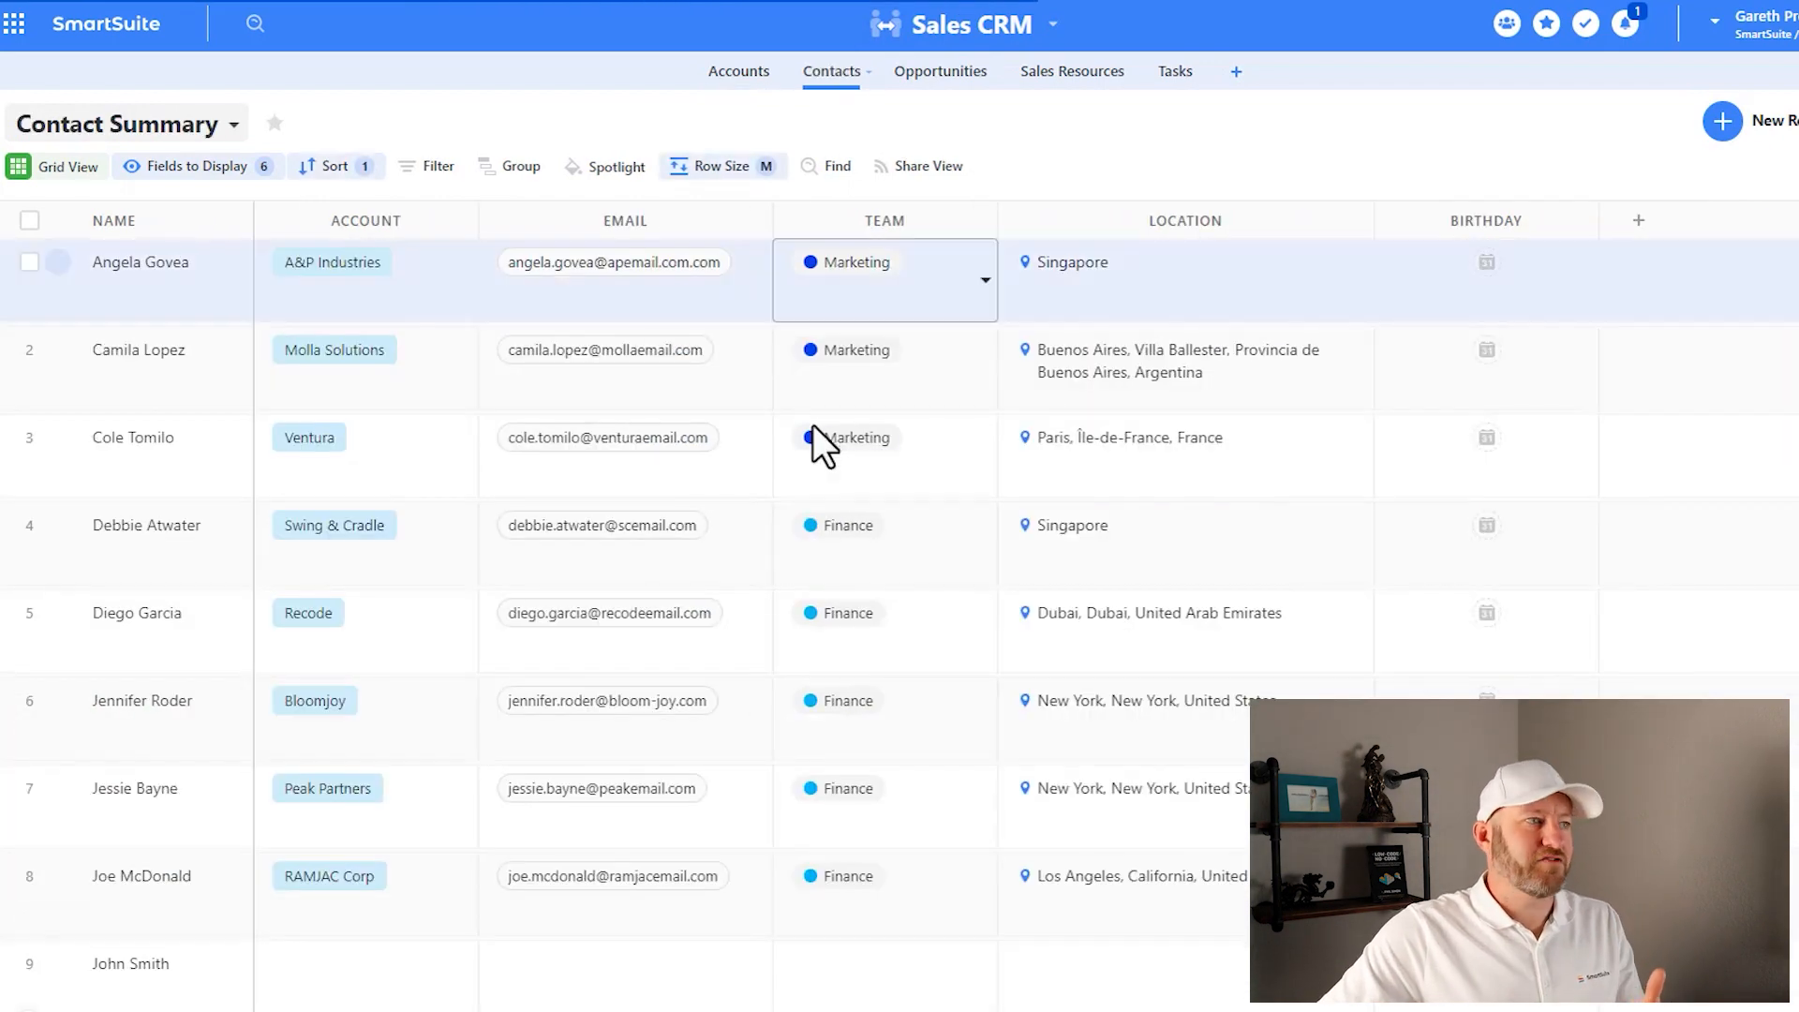
{"action": "left_click", "coordinate": [1077, 515]}
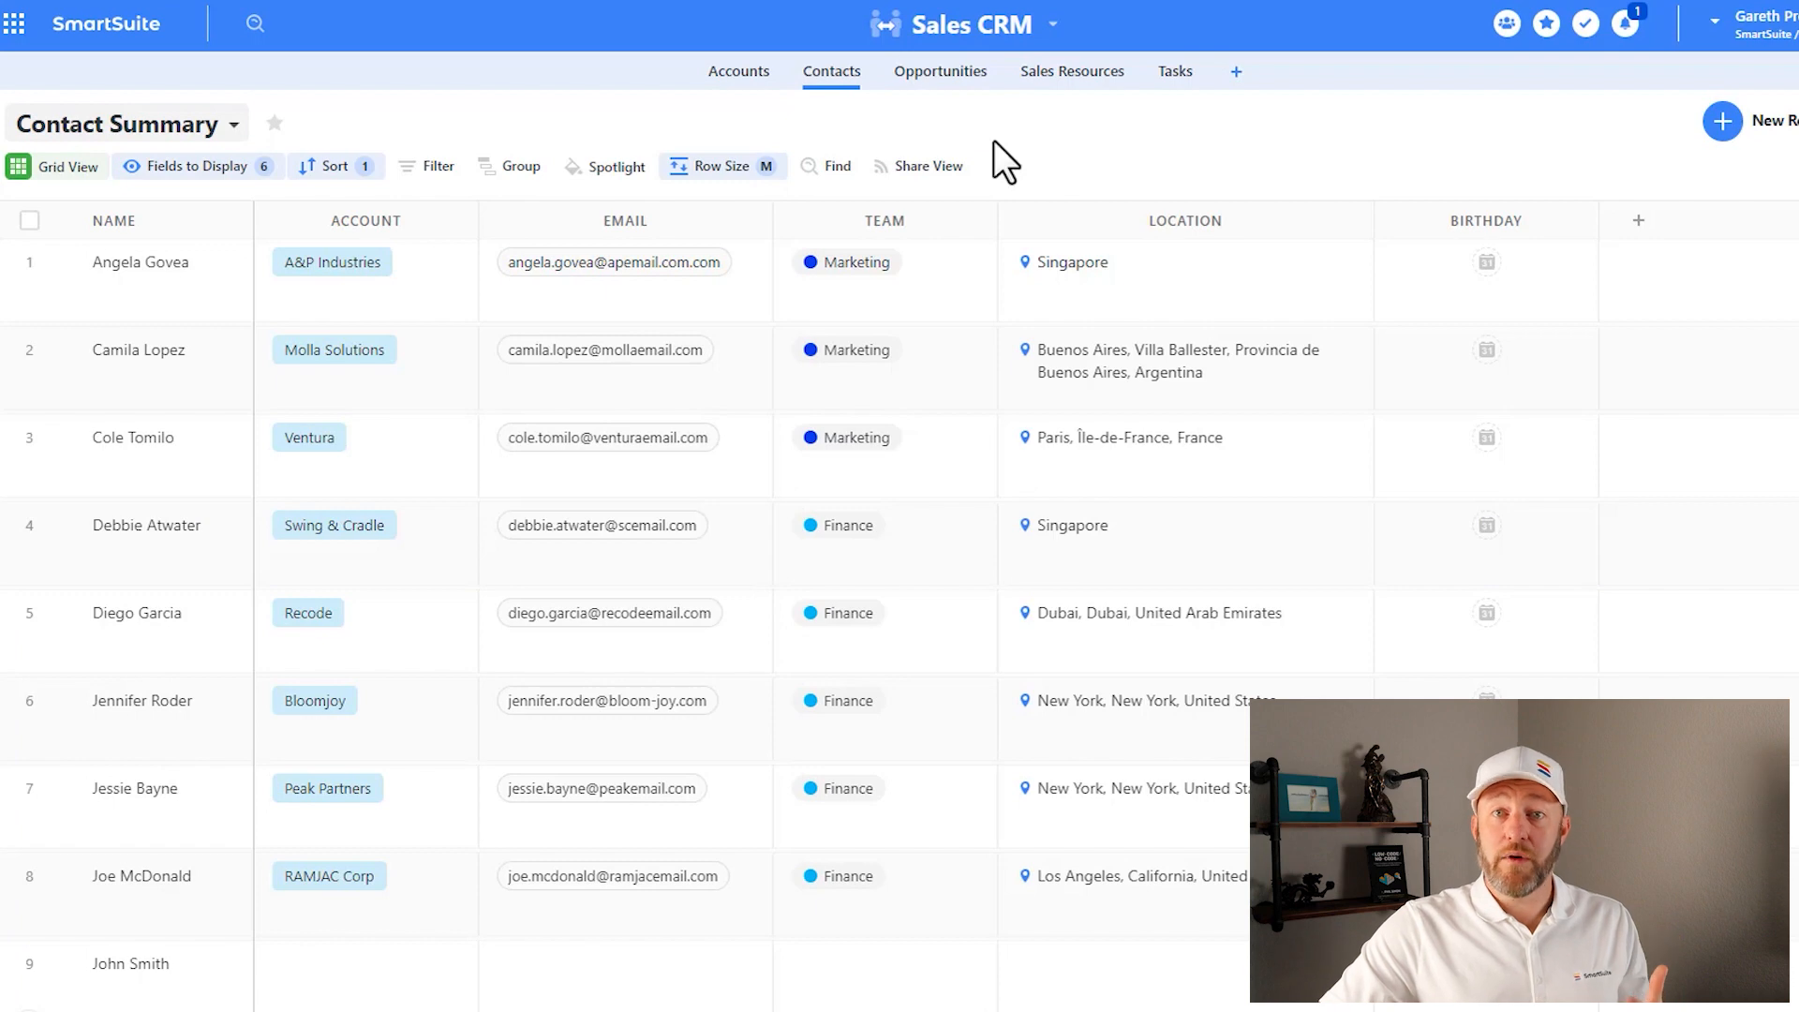
{"action": "left_click", "coordinate": [864, 79]}
{"action": "mouse_move", "coordinate": [864, 241]}
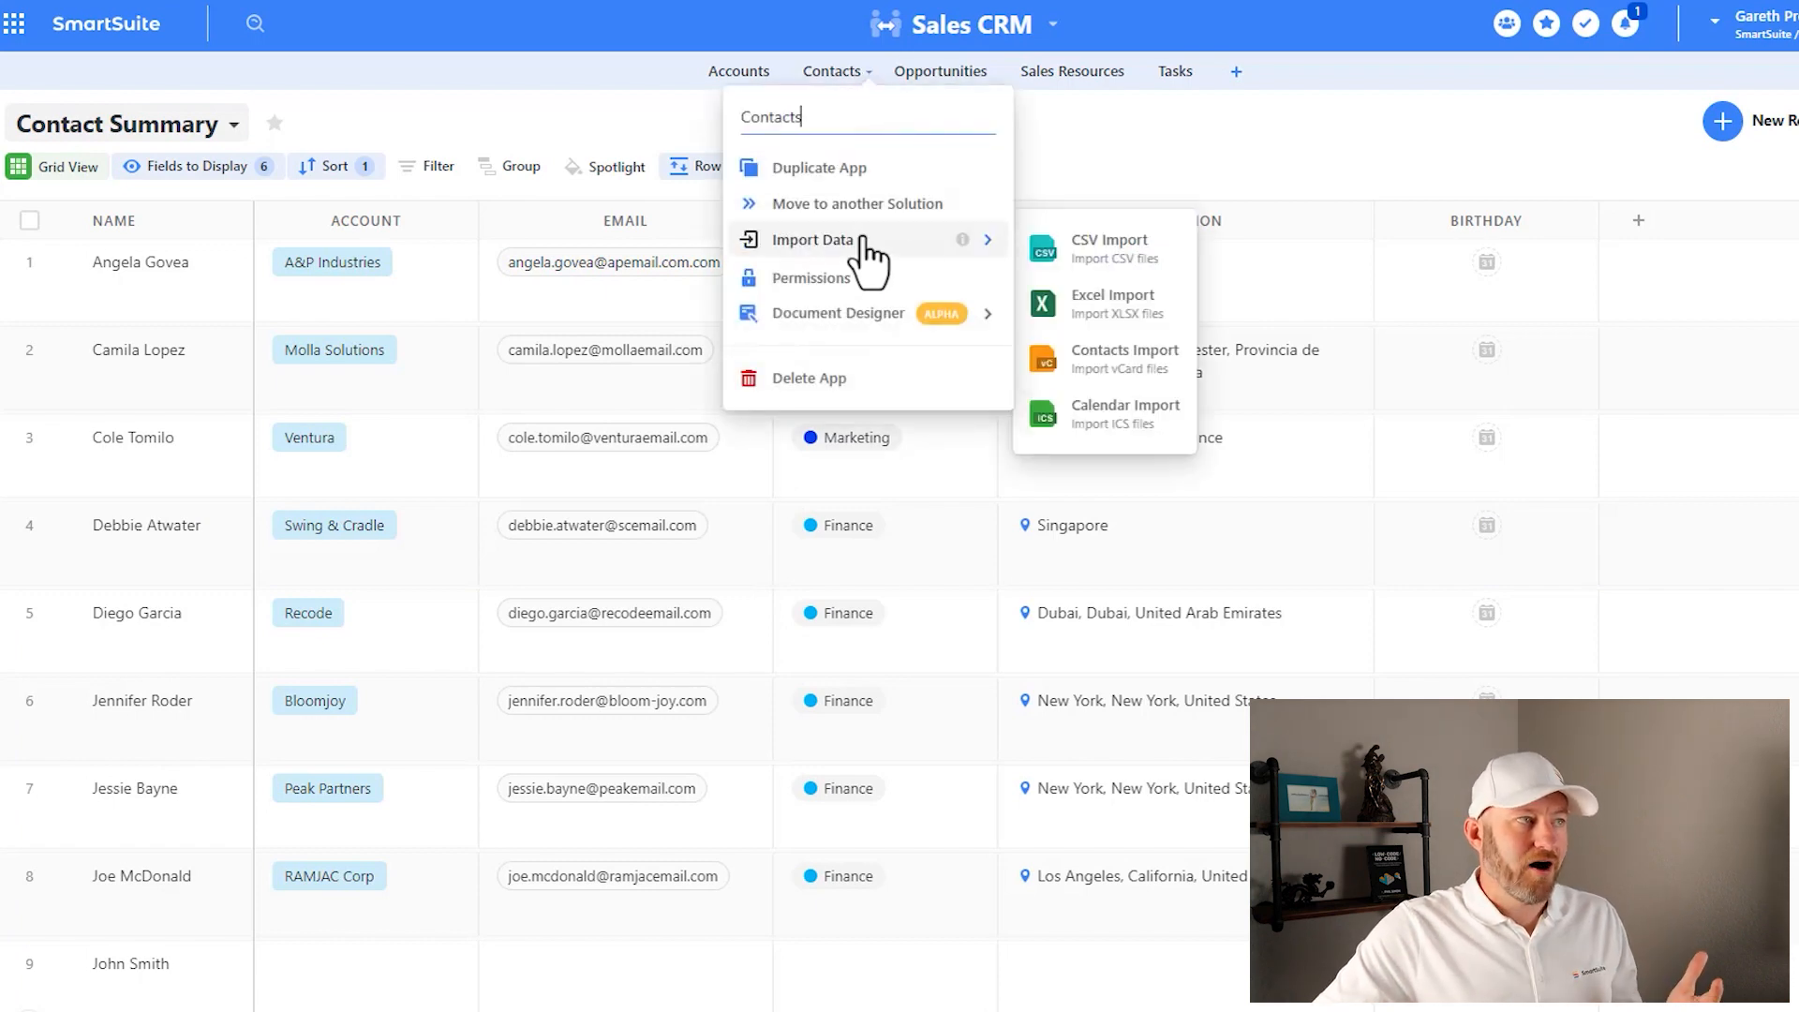
{"action": "left_click", "coordinate": [1060, 262]}
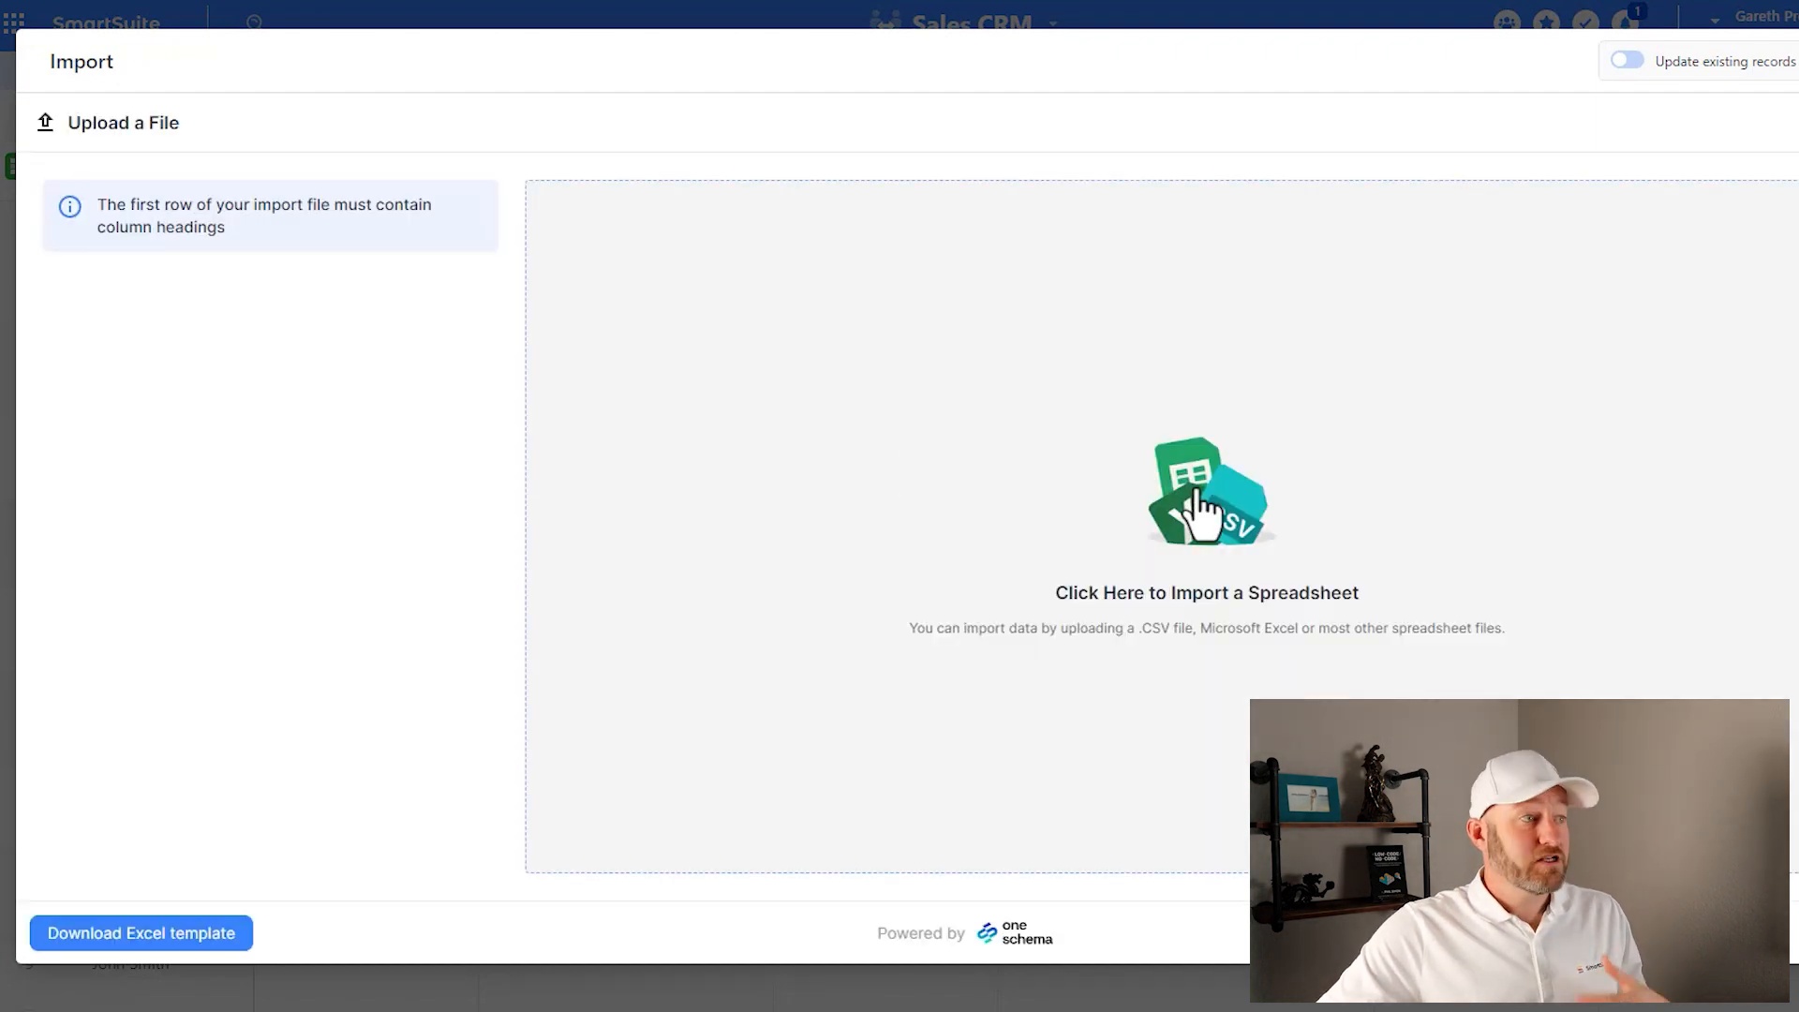
{"action": "left_click", "coordinate": [1201, 510]}
{"action": "left_click", "coordinate": [463, 763]}
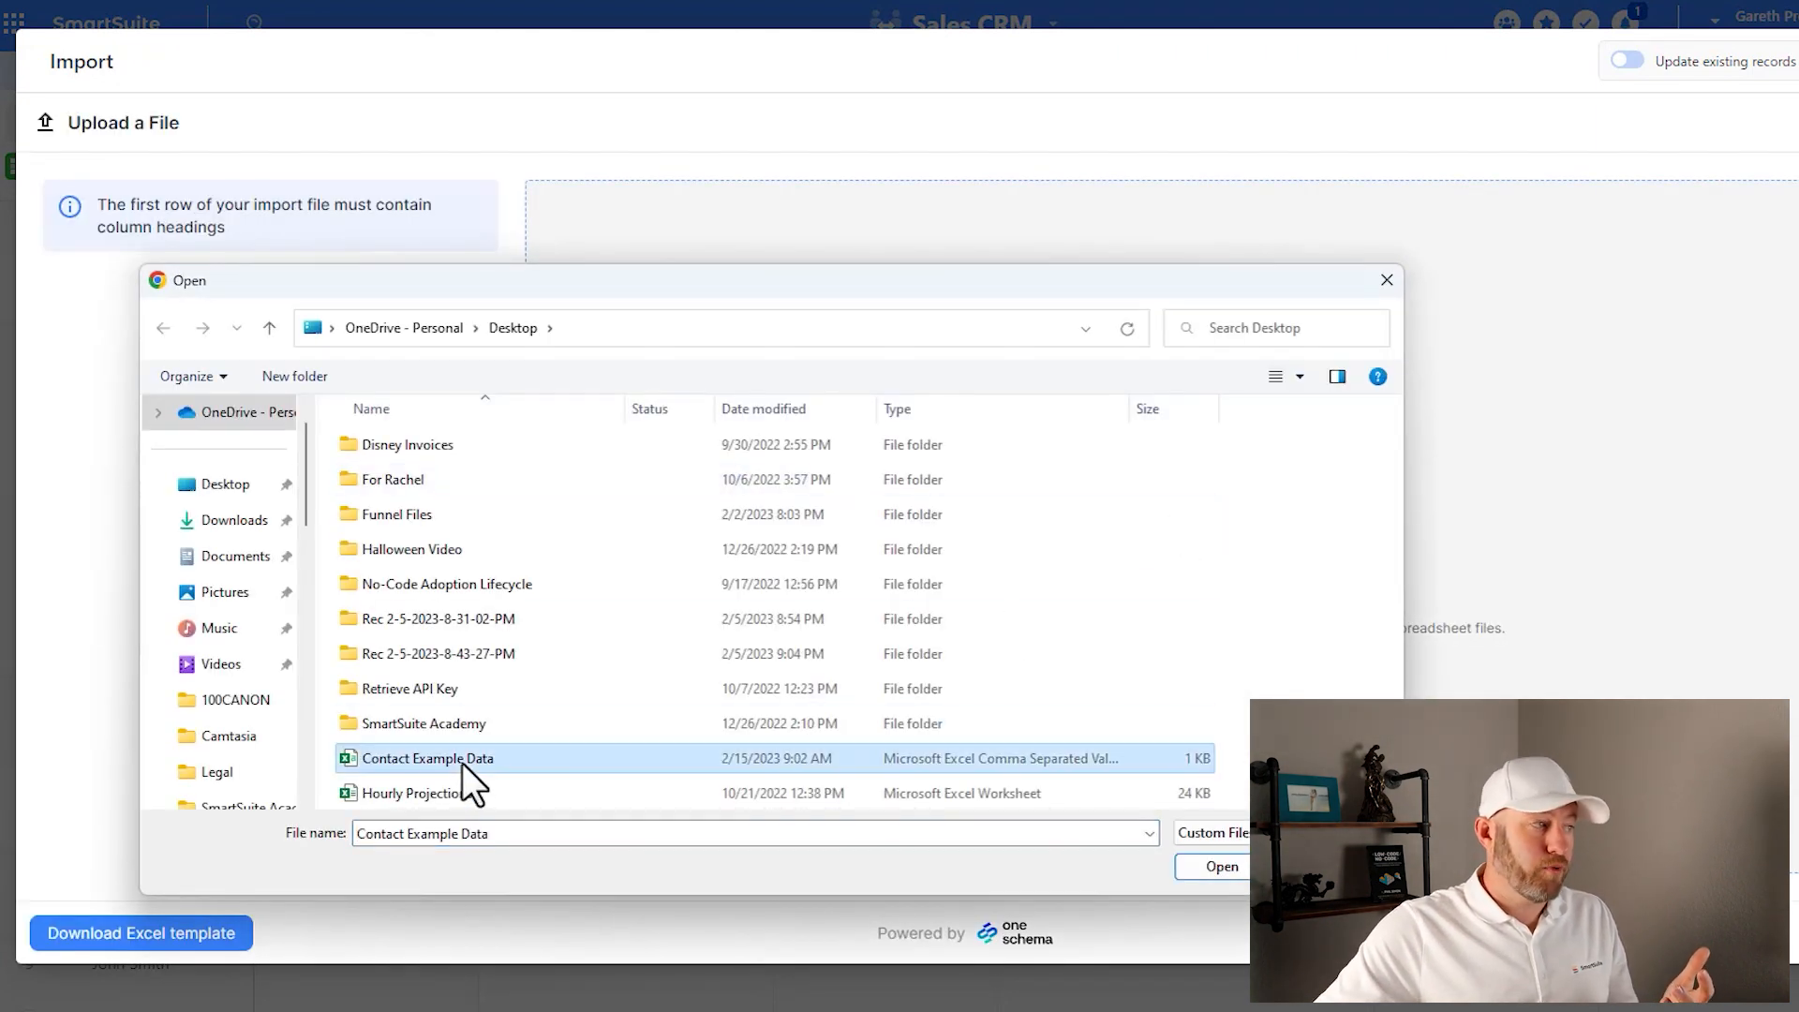
{"action": "left_click", "coordinate": [1228, 869]}
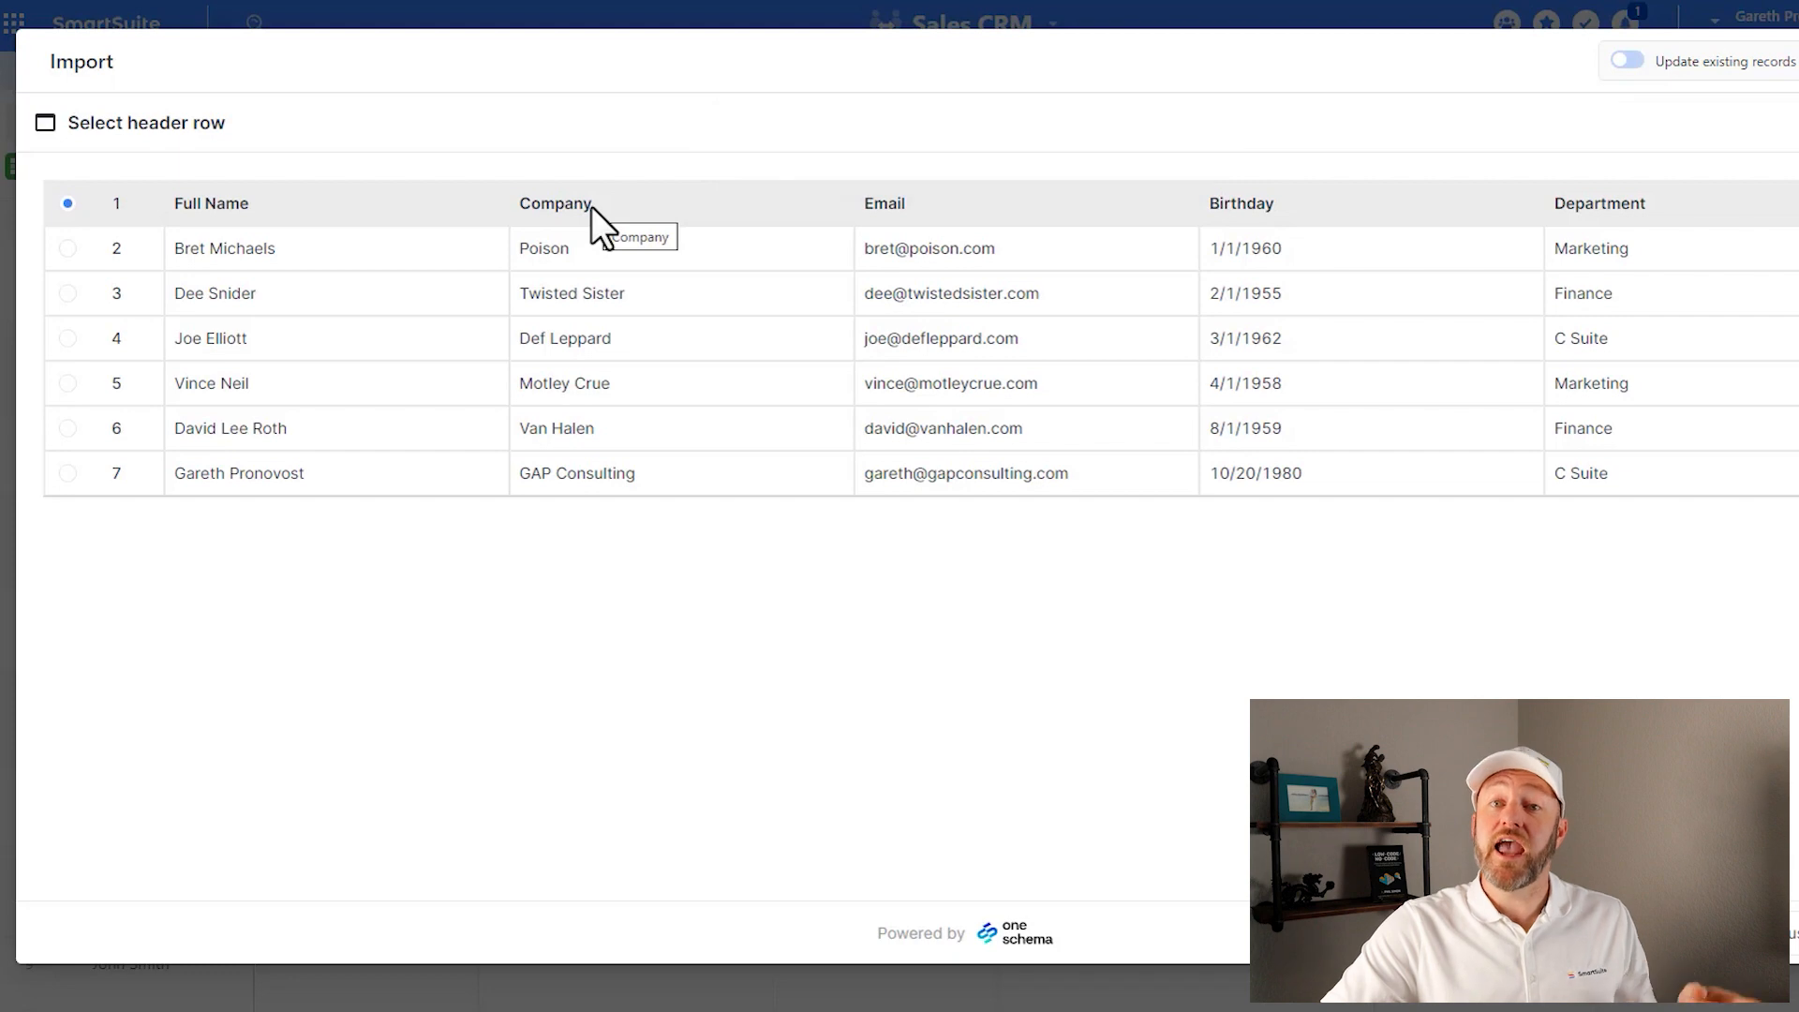
Step: Accept row 1 as the header row and map the uploaded Full Name column to Name and Company to Account
{"action": "left_click", "coordinate": [1797, 933]}
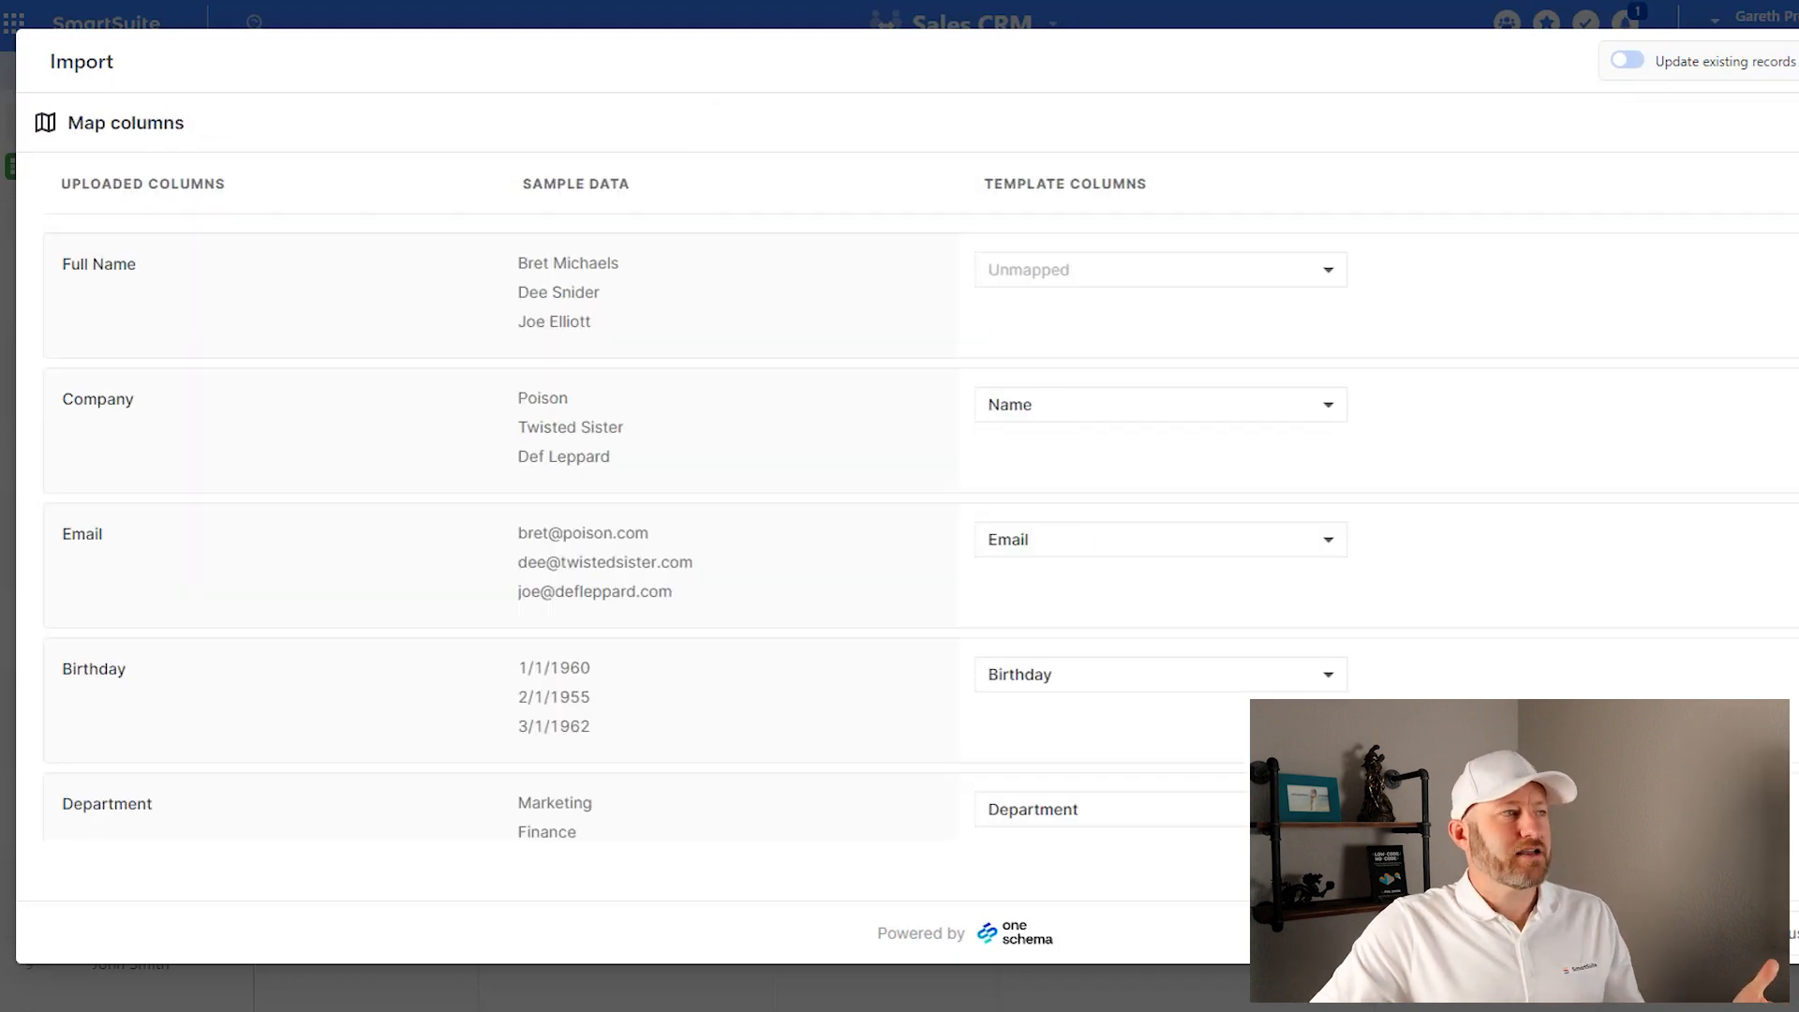
{"action": "left_click", "coordinate": [1074, 270]}
{"action": "scroll", "coordinate": [1058, 422], "scroll_direction": "down", "scroll_amount": 5}
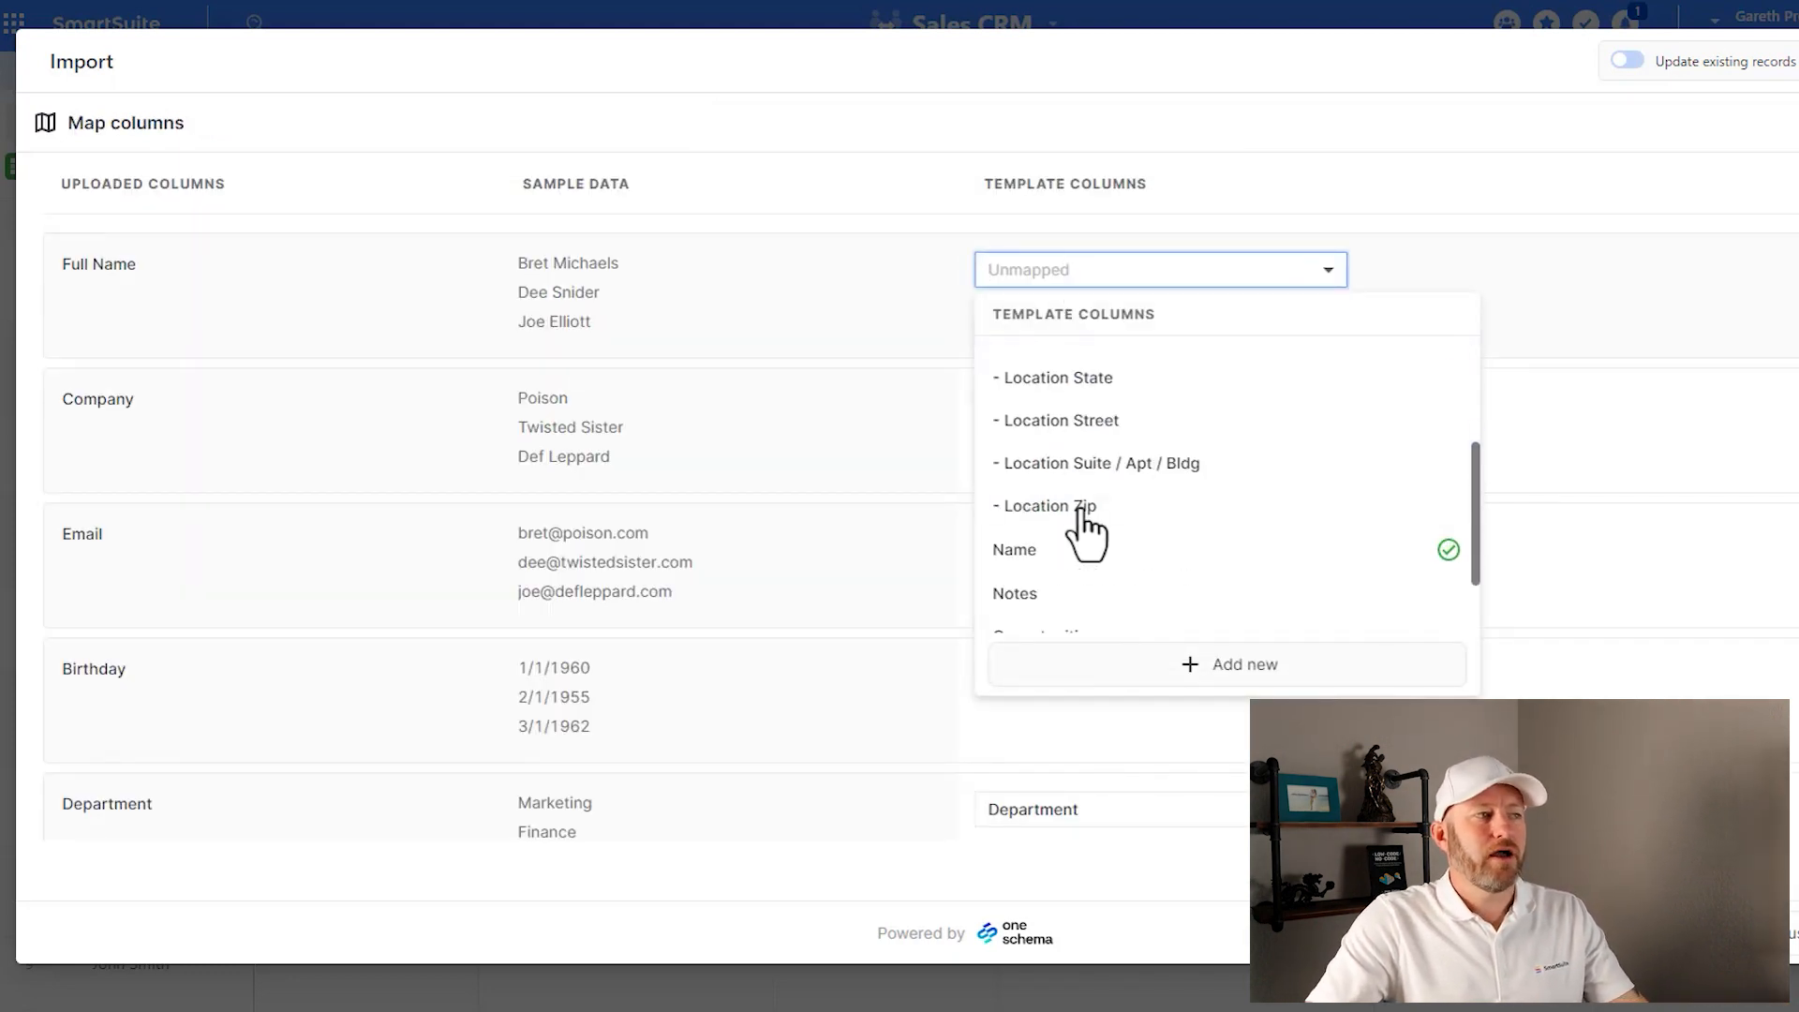
{"action": "left_click", "coordinate": [1017, 544]}
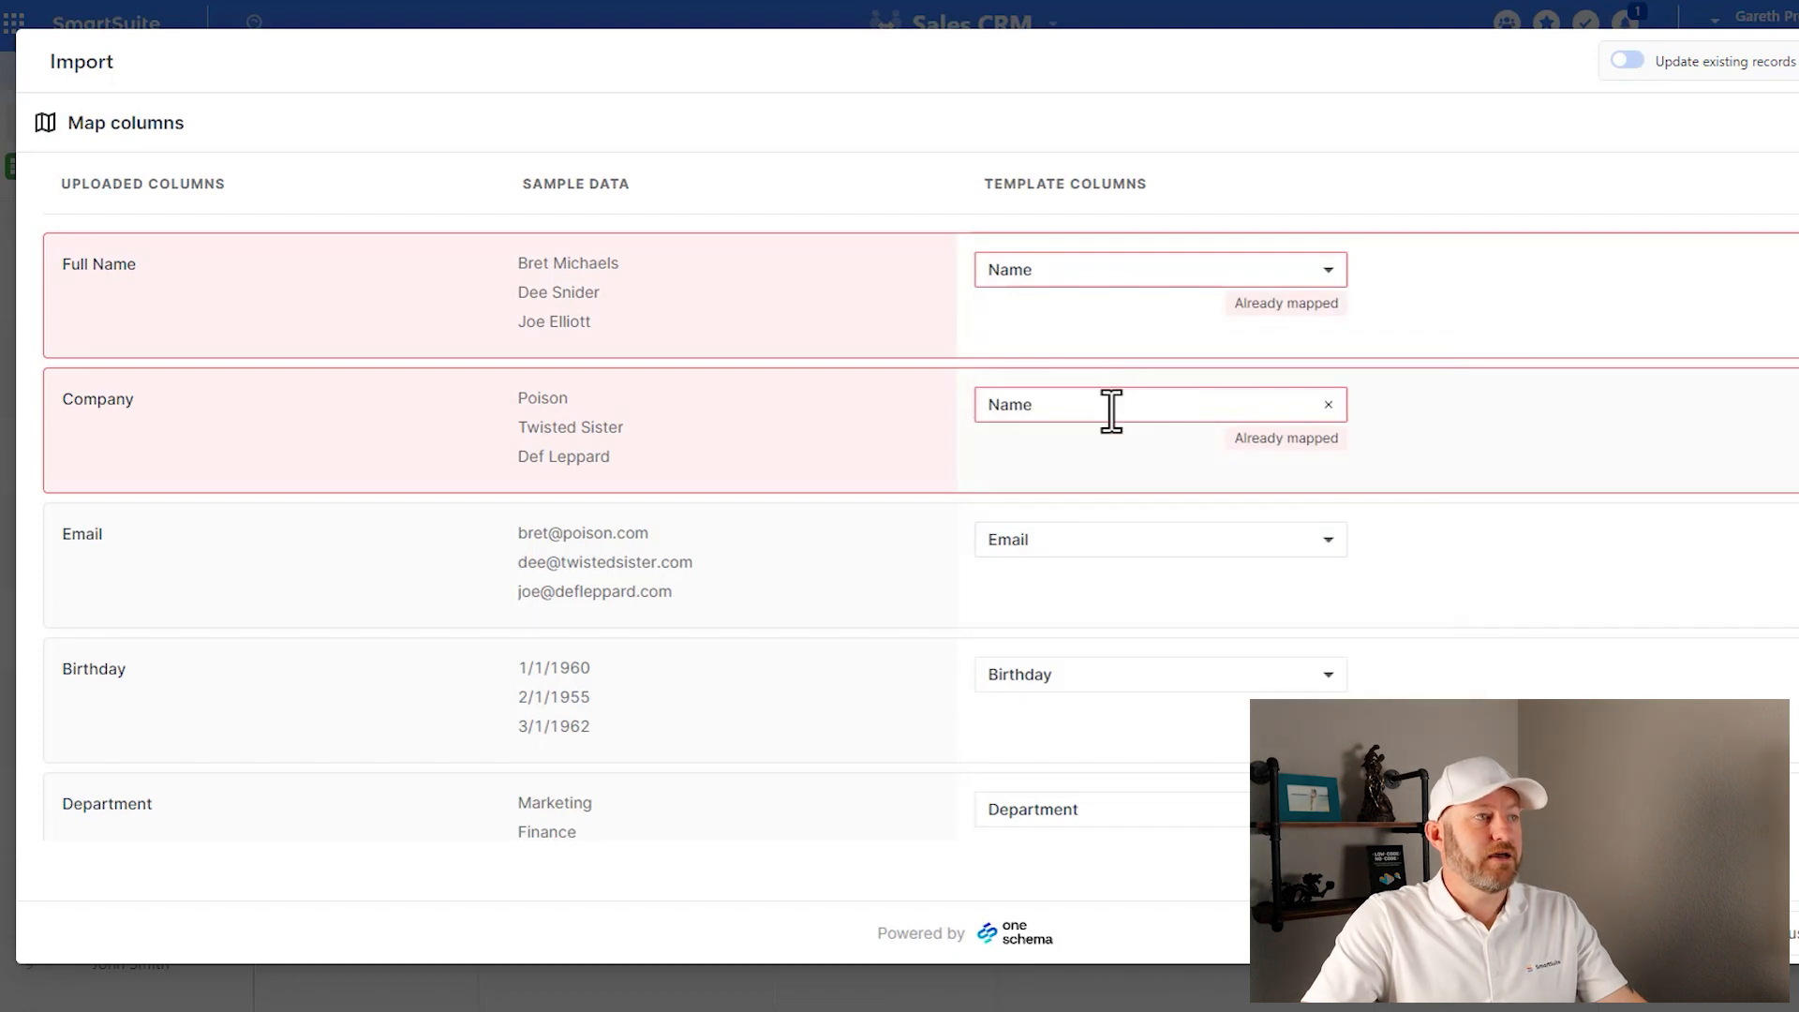
{"action": "left_click", "coordinate": [1112, 405]}
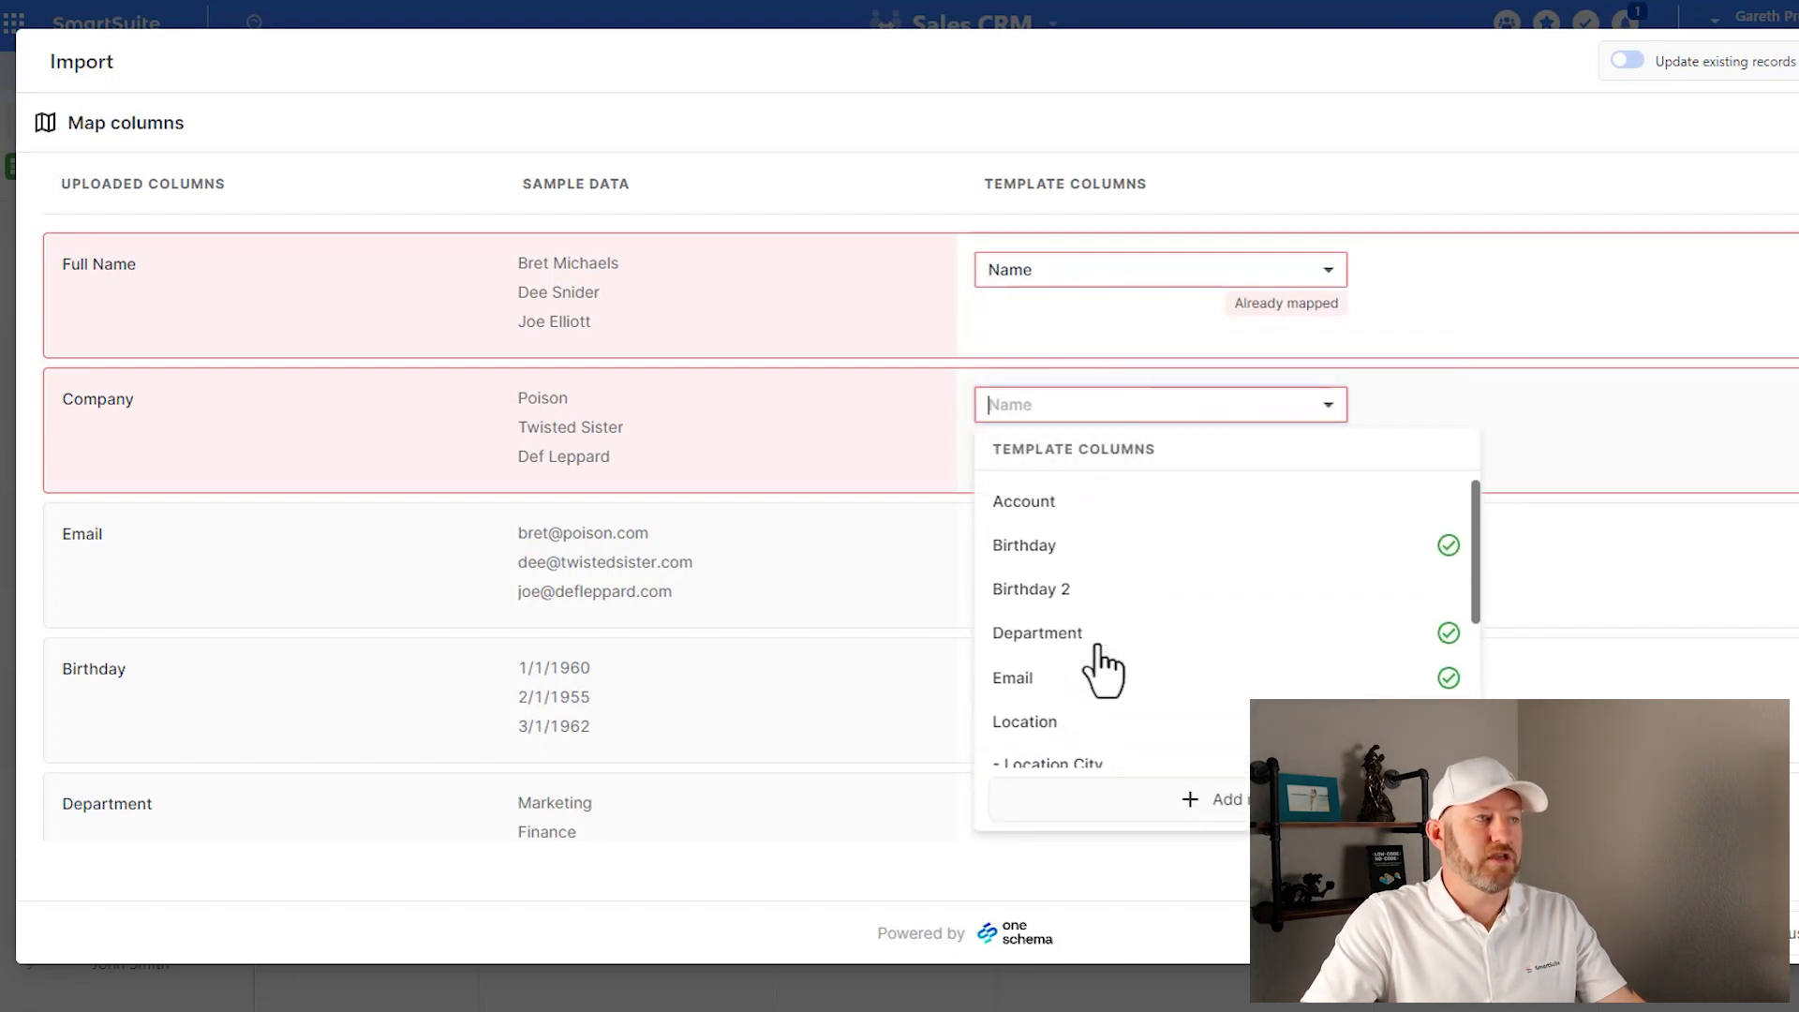
{"action": "left_click", "coordinate": [1024, 506]}
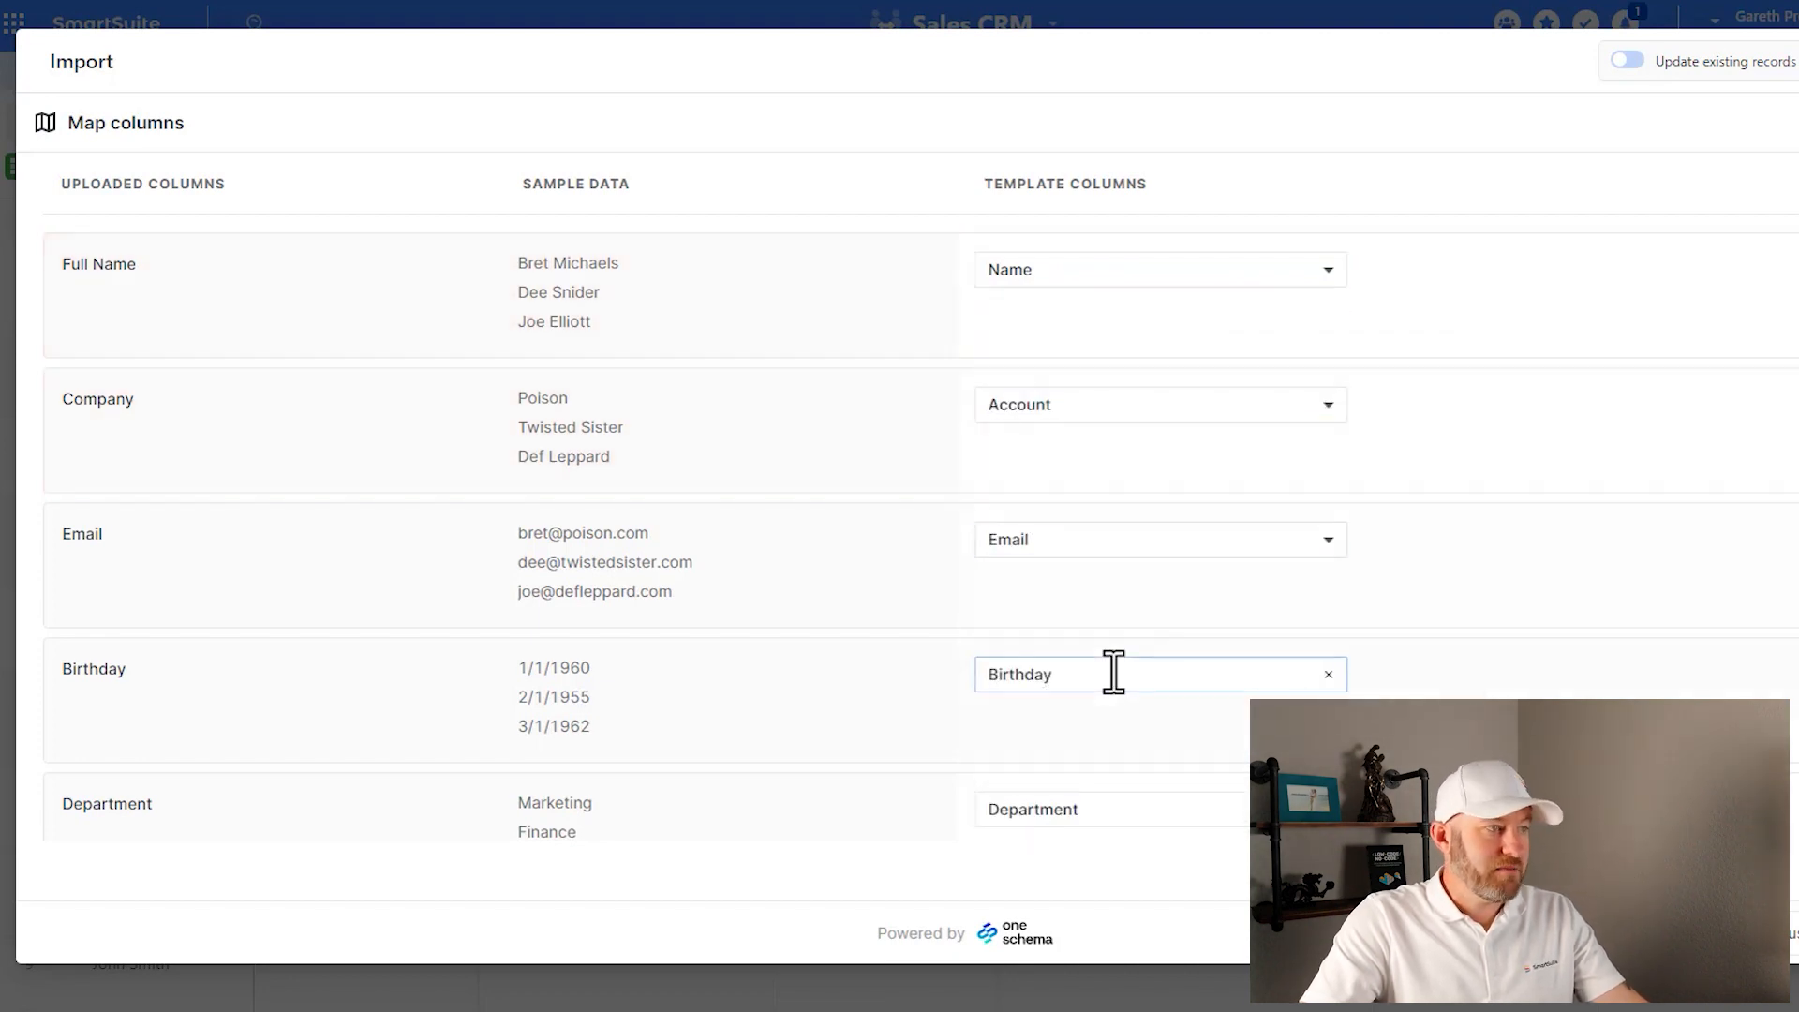
Step: Map the uploaded Department column to the Team template column
{"action": "left_click", "coordinate": [1106, 810]}
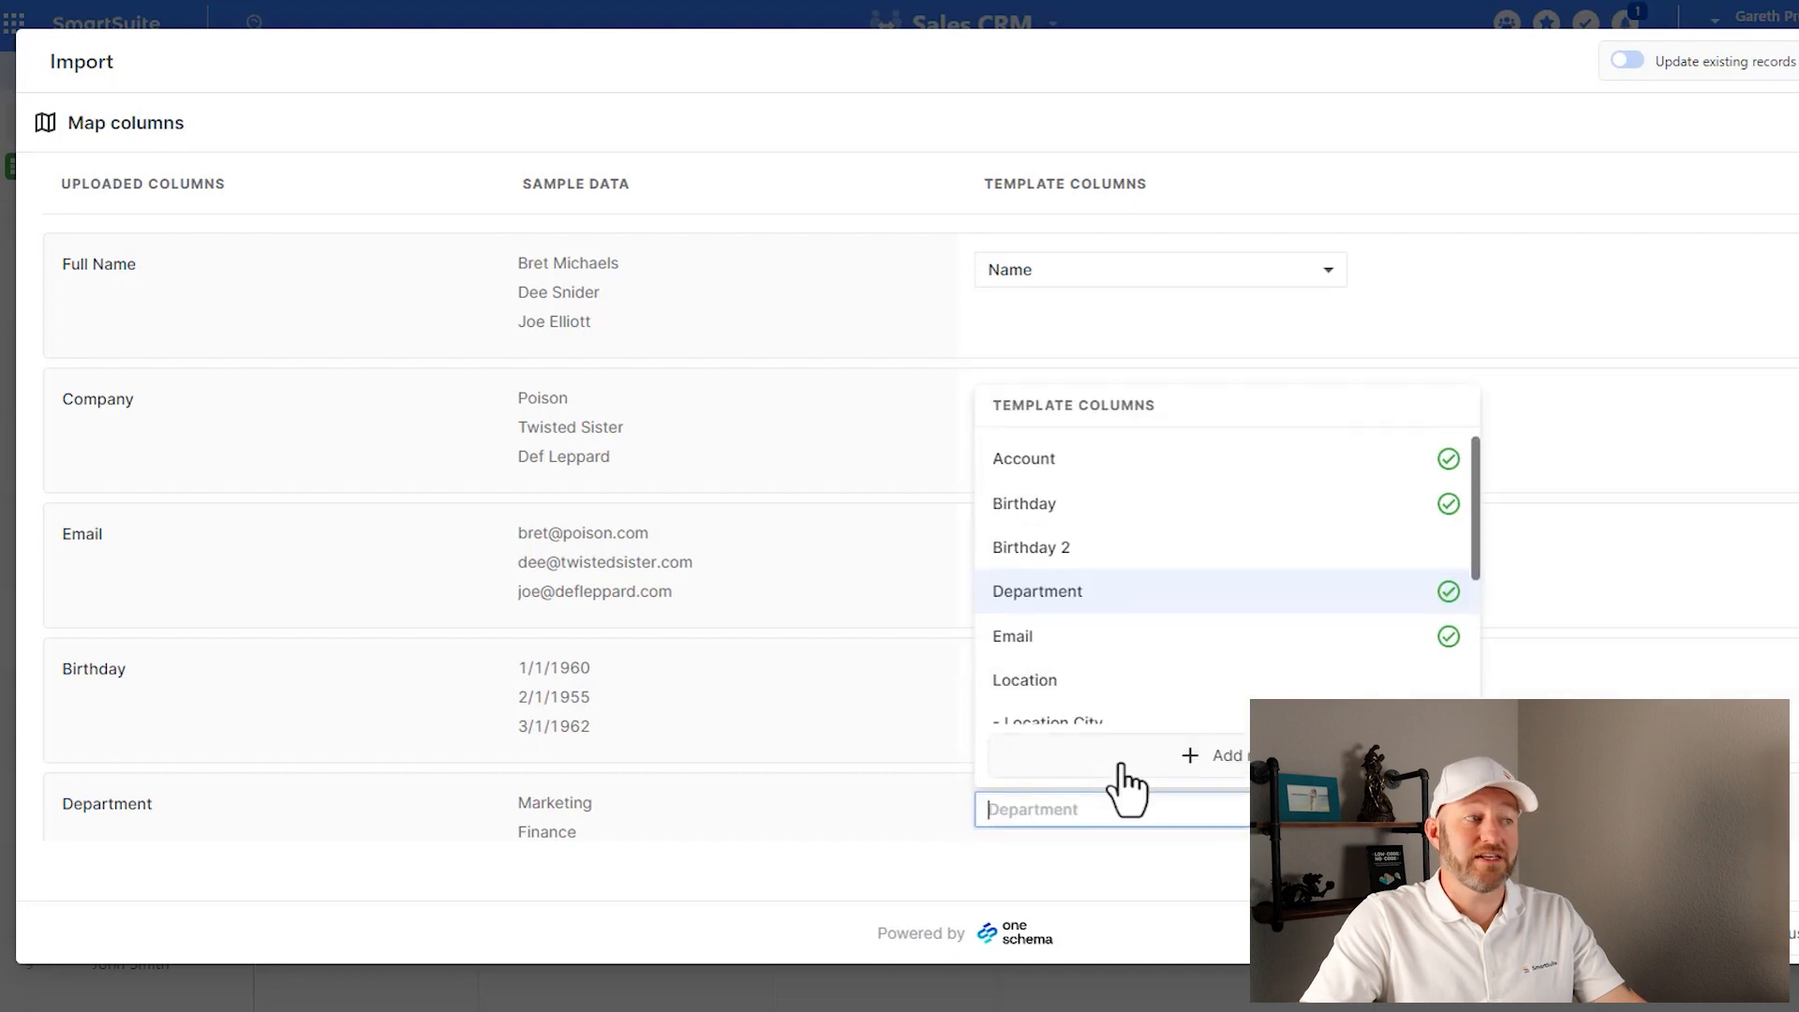
{"action": "scroll", "coordinate": [1112, 679], "scroll_direction": "down", "scroll_amount": 5}
{"action": "left_click", "coordinate": [1073, 703]}
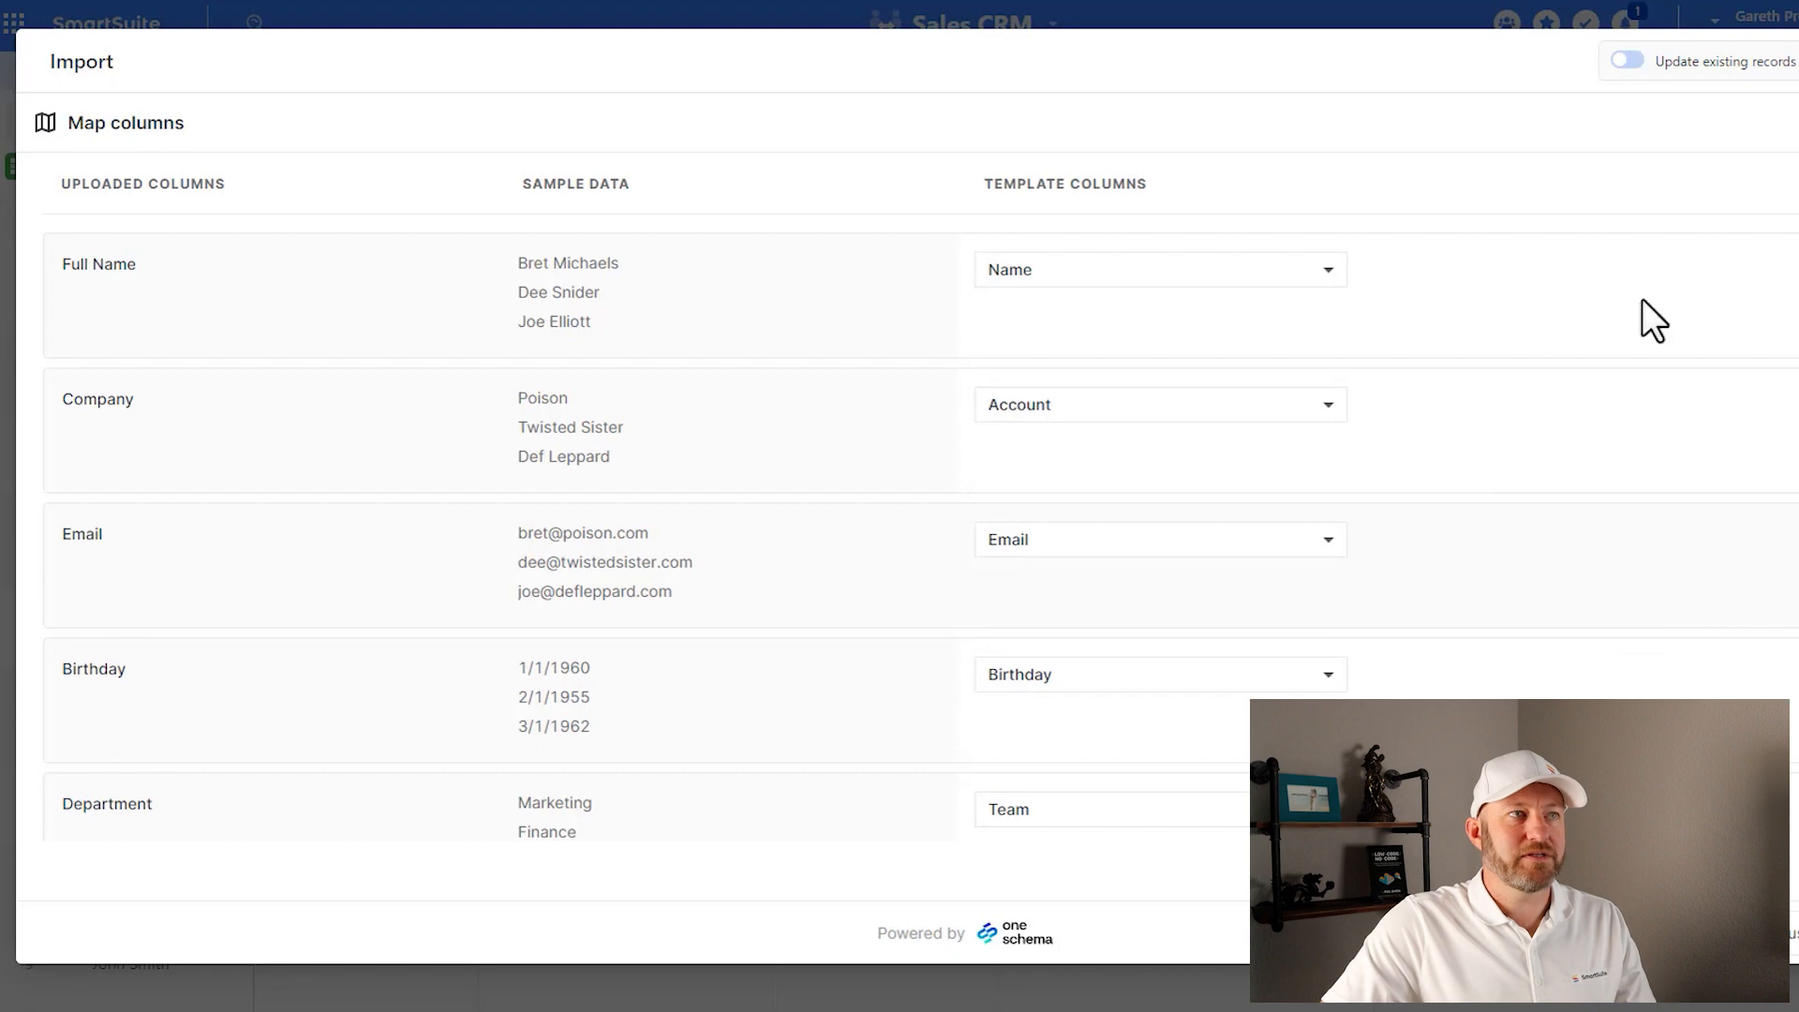
Step: Set the contacts import to update existing records matched on Name (Primary Field) and create unmatched records
{"action": "left_click", "coordinate": [1631, 63]}
{"action": "left_click", "coordinate": [860, 620]}
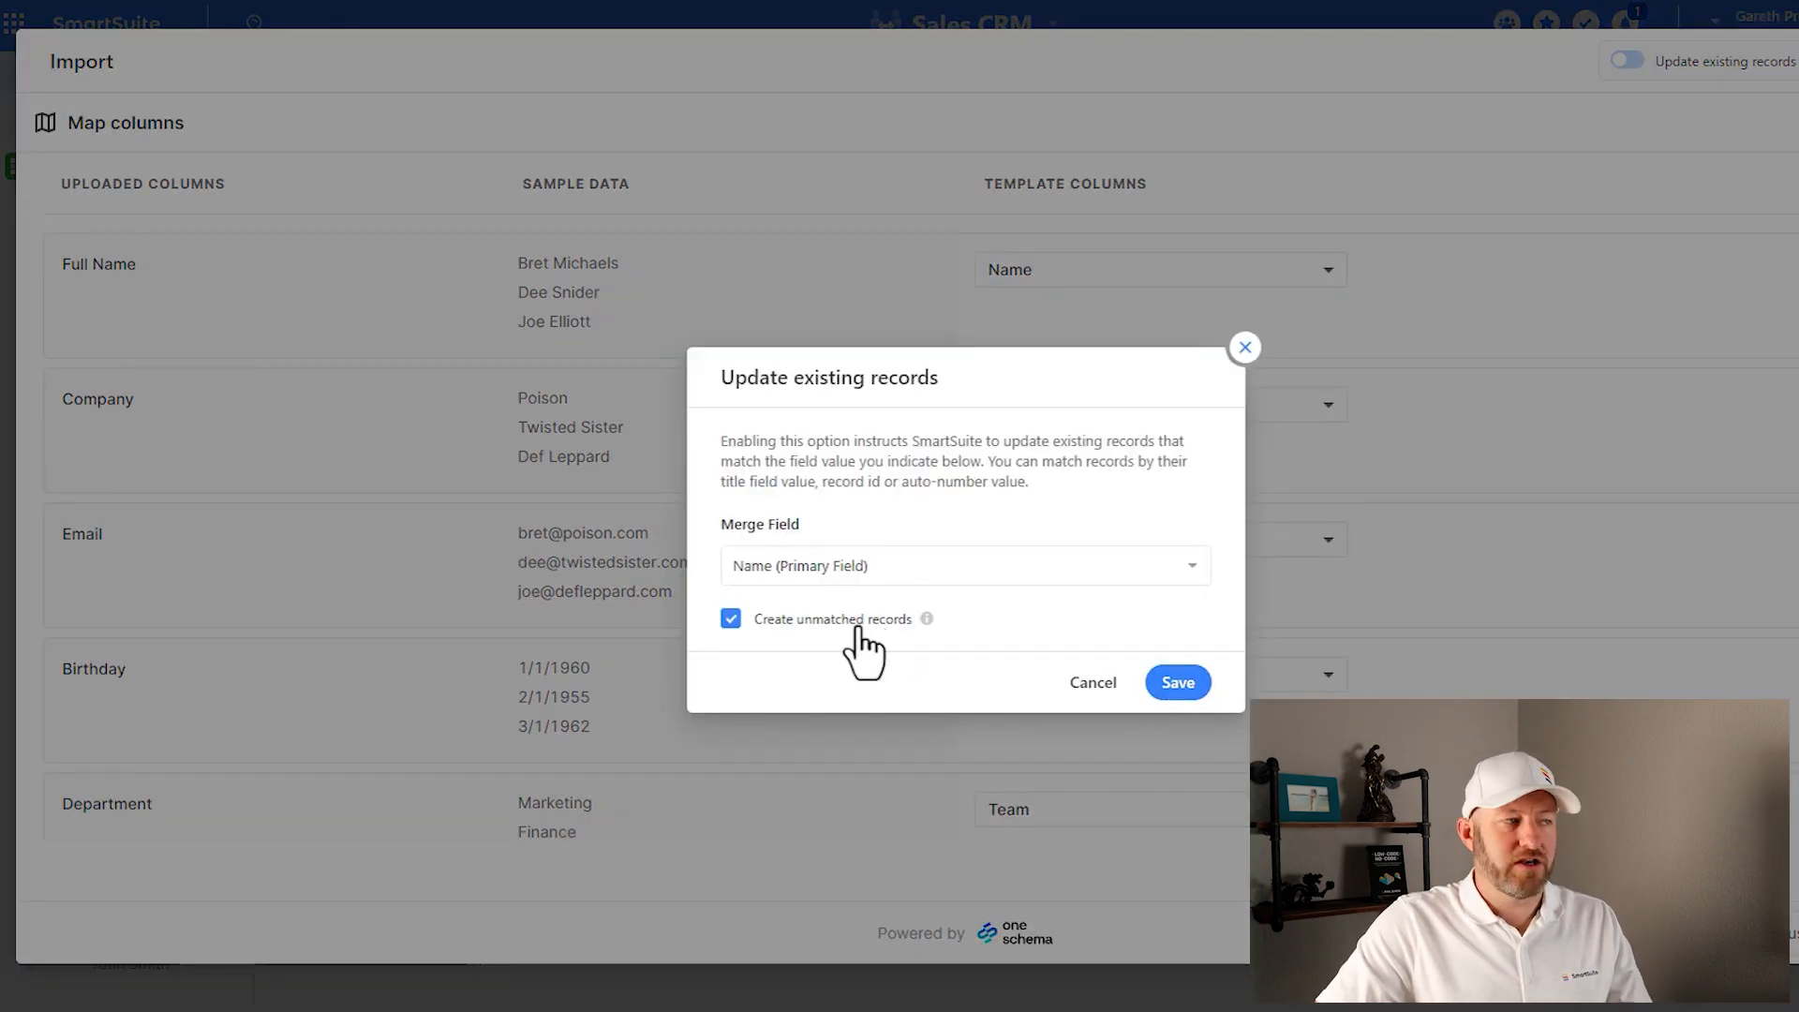
{"action": "left_click", "coordinate": [1178, 683]}
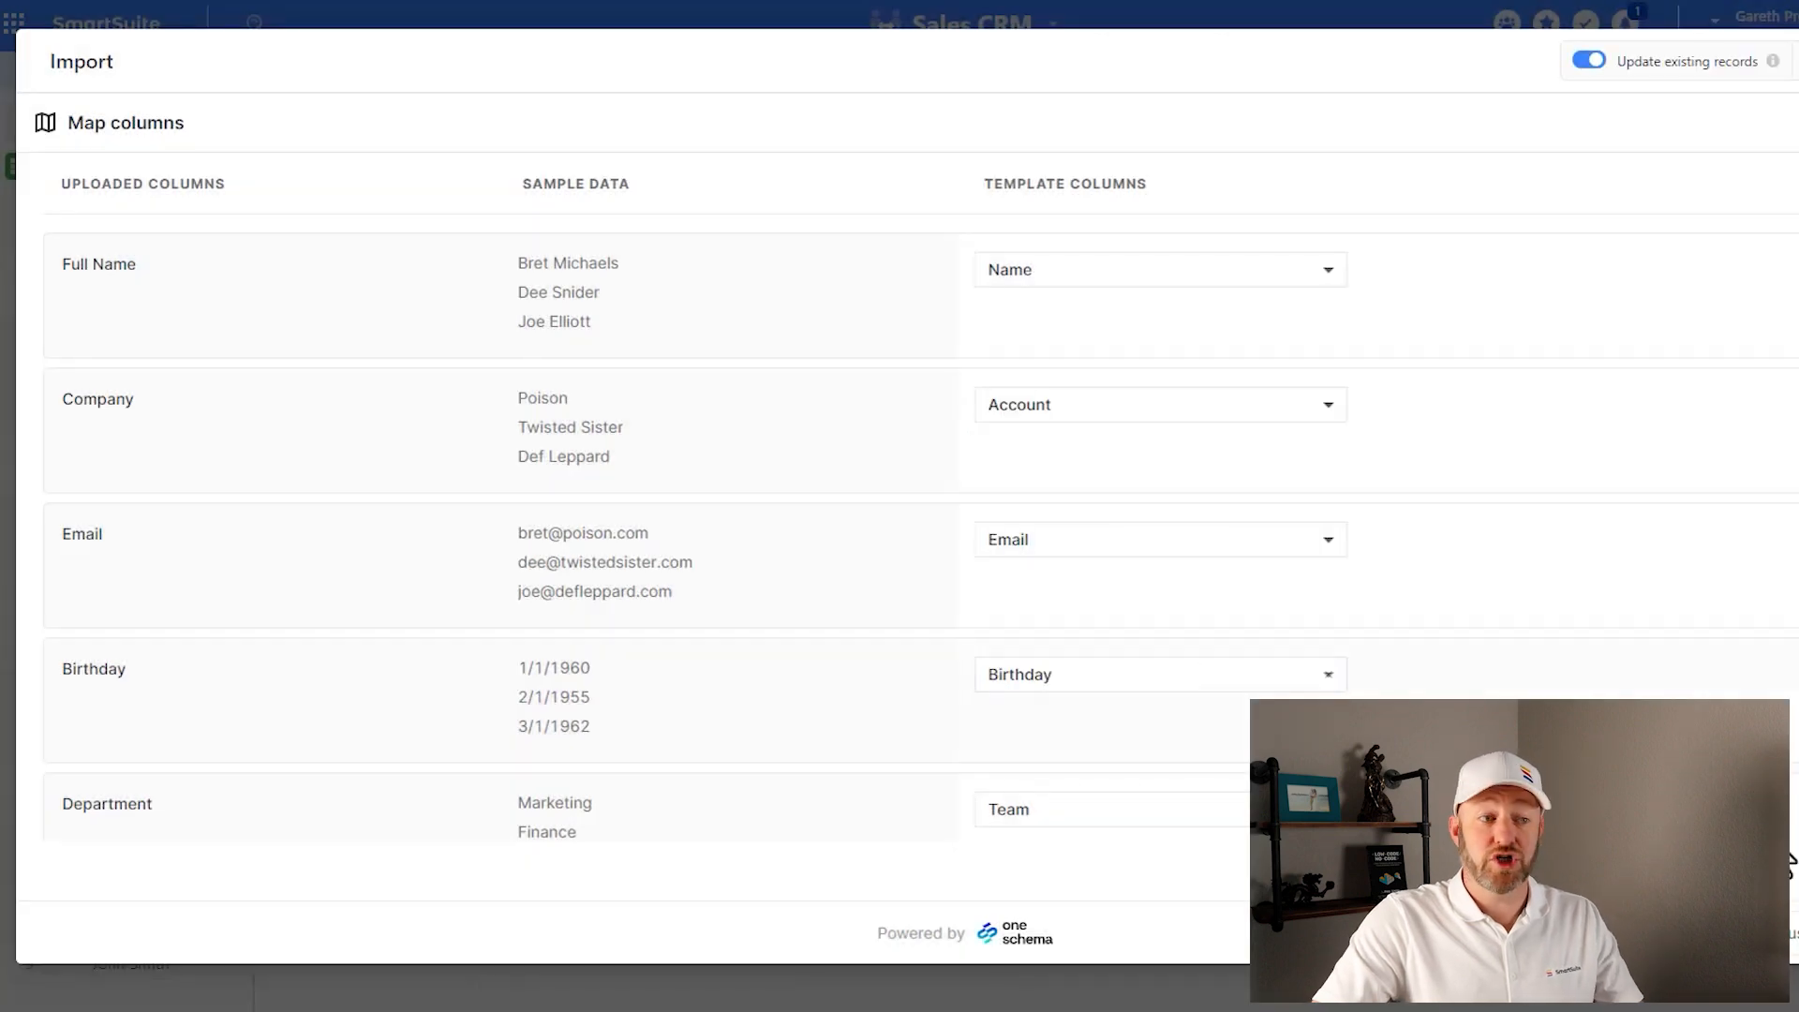